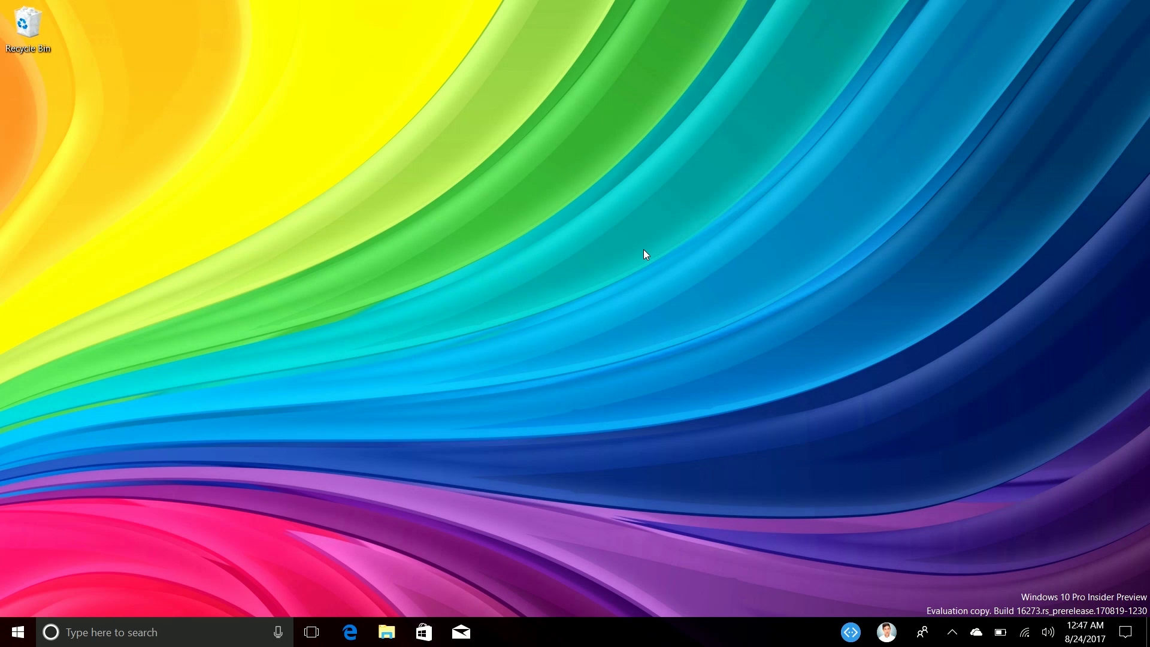
# - Search Start for 'font' and open the Fonts control panel
pyautogui.press('super')
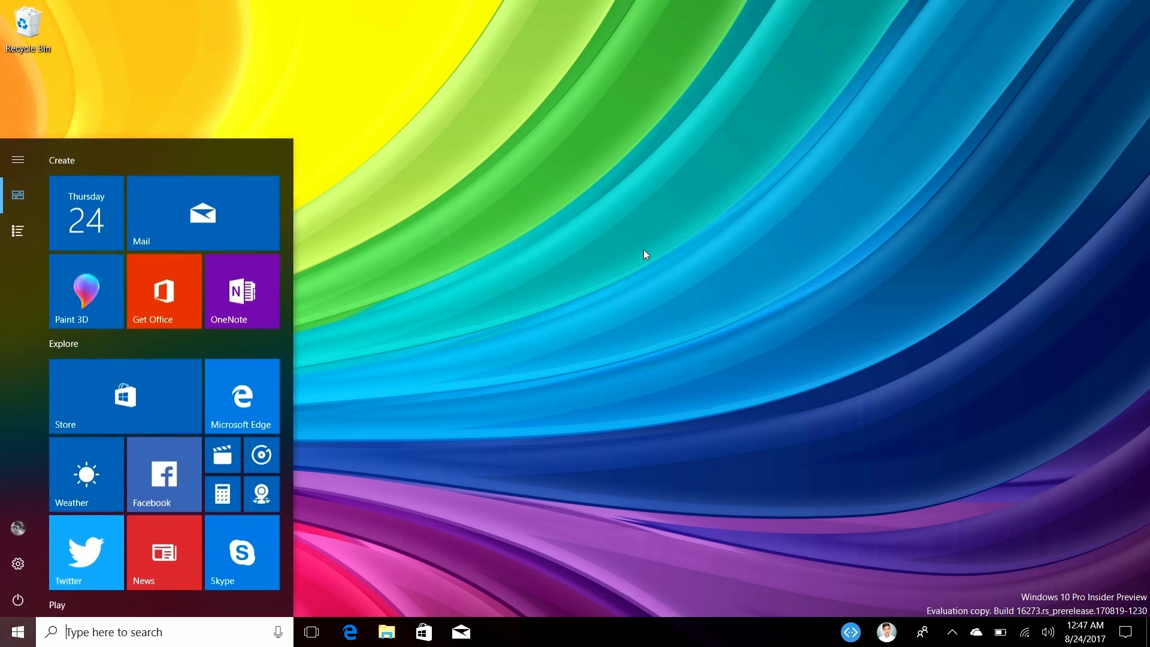
pyautogui.write('font')
pyautogui.press('Return')
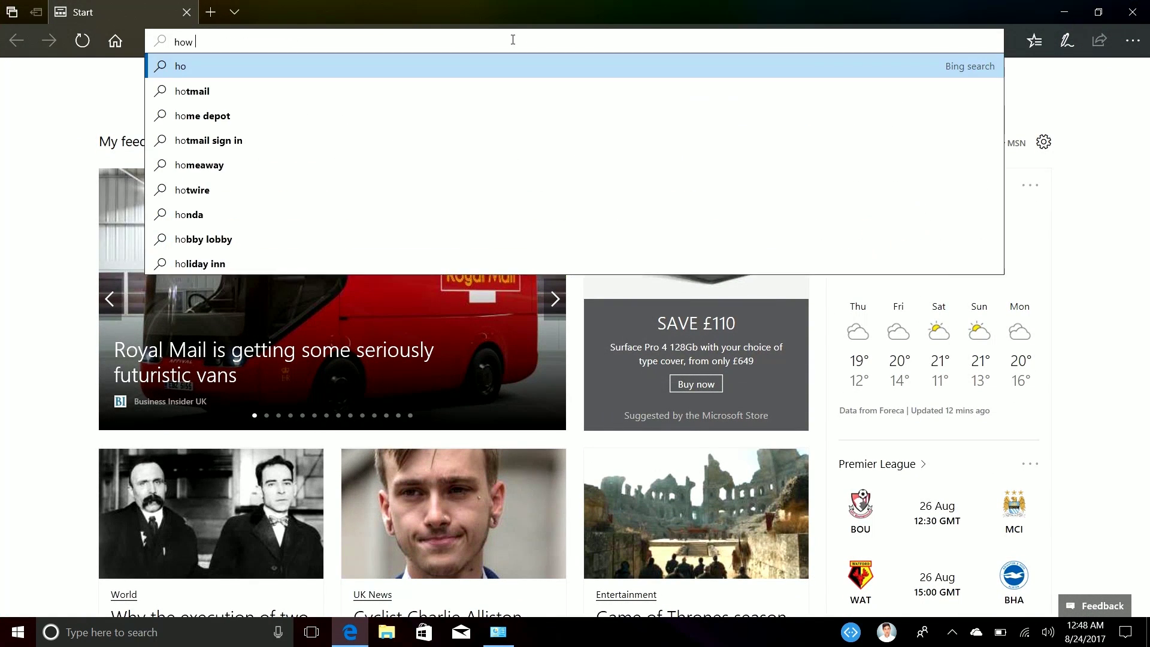
# - Search the web from Edge's address bar for 'how do i pronounce bahnschrift'
pyautogui.write('pronoun')
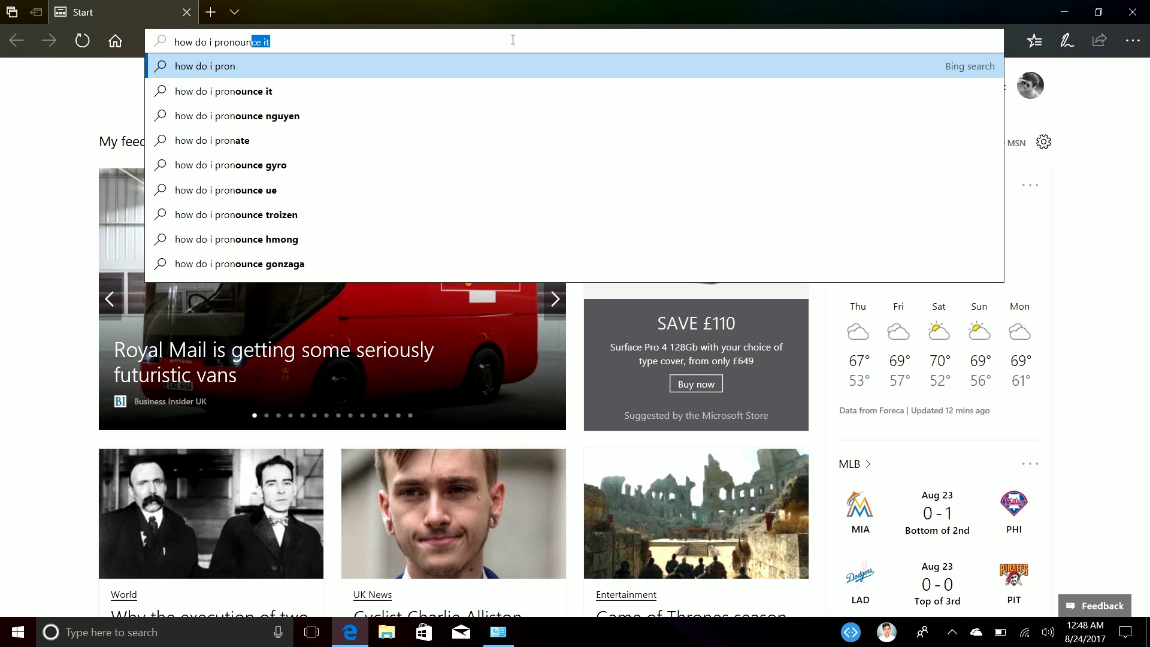
pyautogui.write('ce bahn')
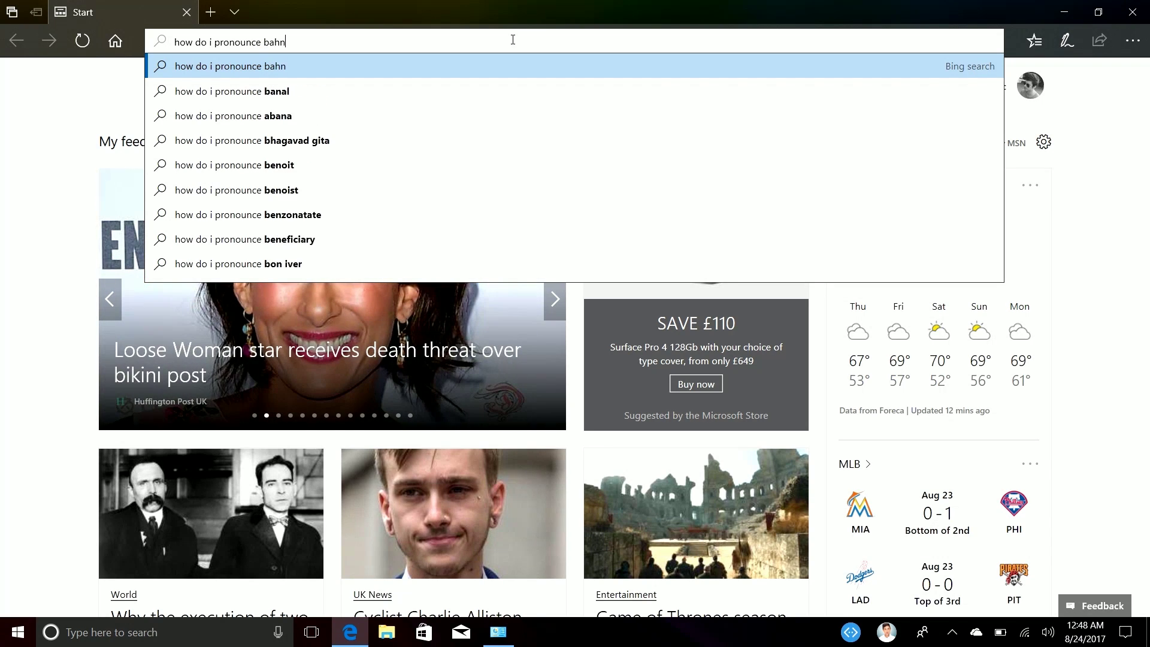
pyautogui.write('schris')
pyautogui.press('Return')
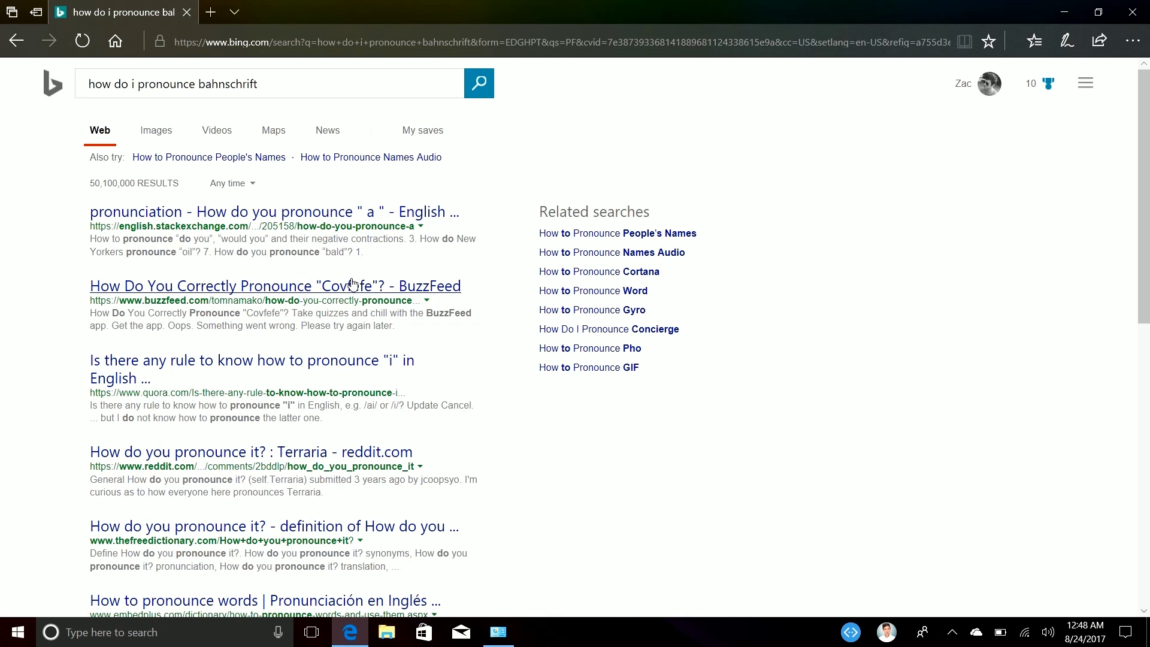
pyautogui.click(364, 43)
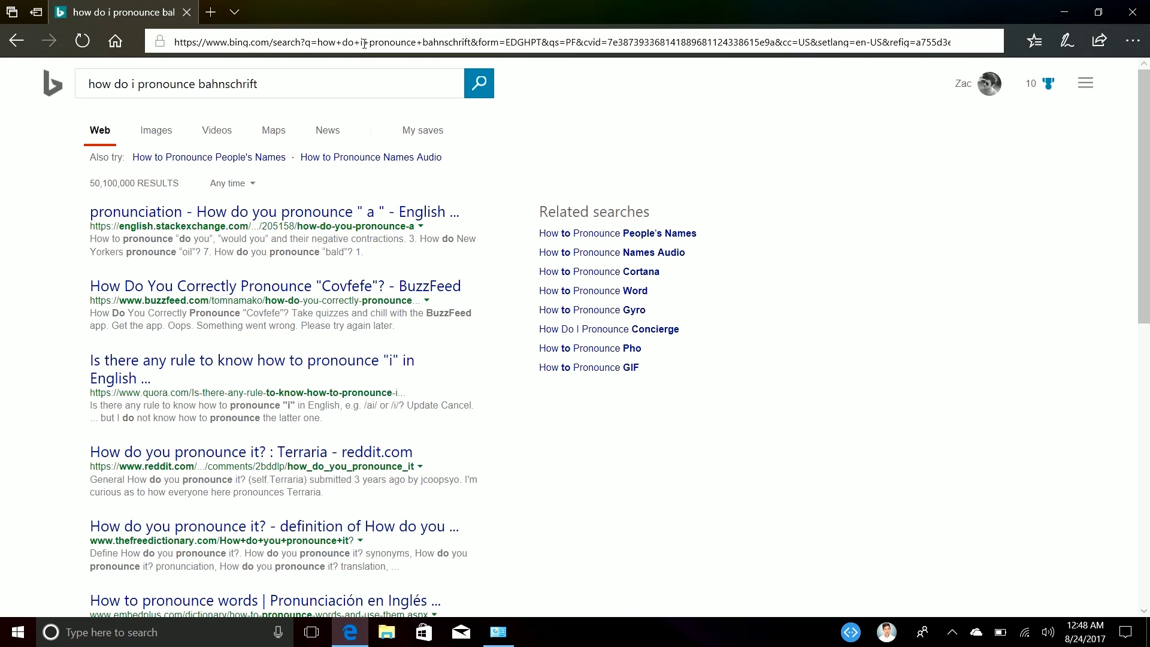
# - Replace the address with google.co.uk and load the Google UK home page
pyautogui.press('BackSpace')
pyautogui.write('google.')
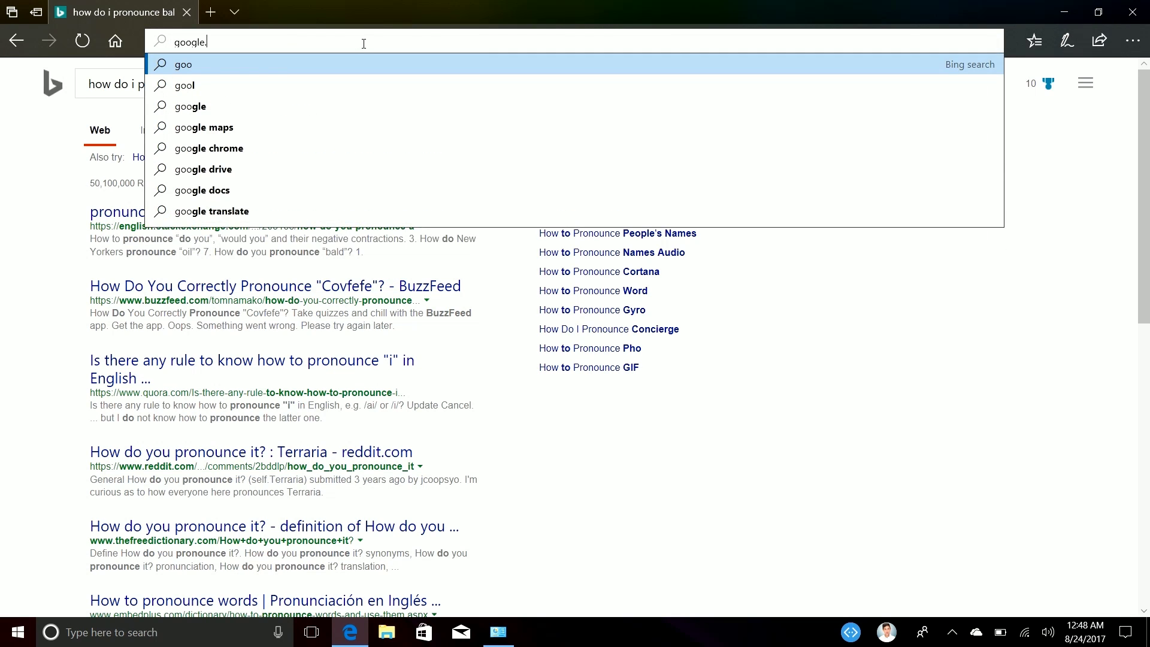
pyautogui.write('co.uk')
pyautogui.press('Return')
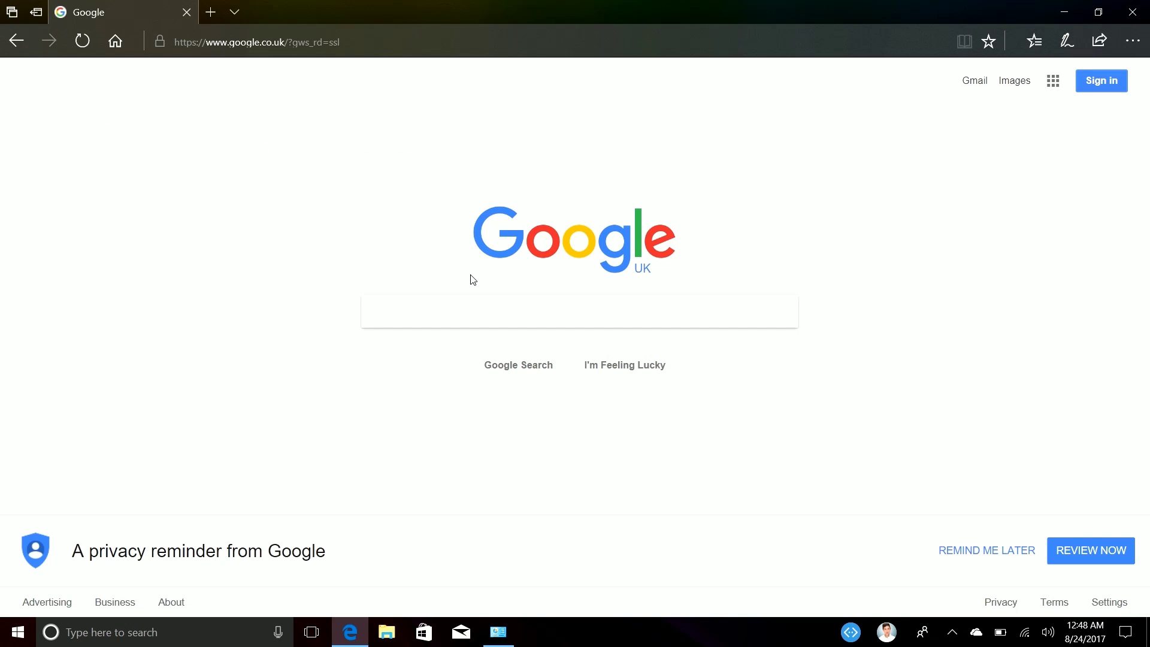
# - Search Google for 'how do i pronounce bahnschrift', correcting the typos in the query
pyautogui.write('how do i pro')
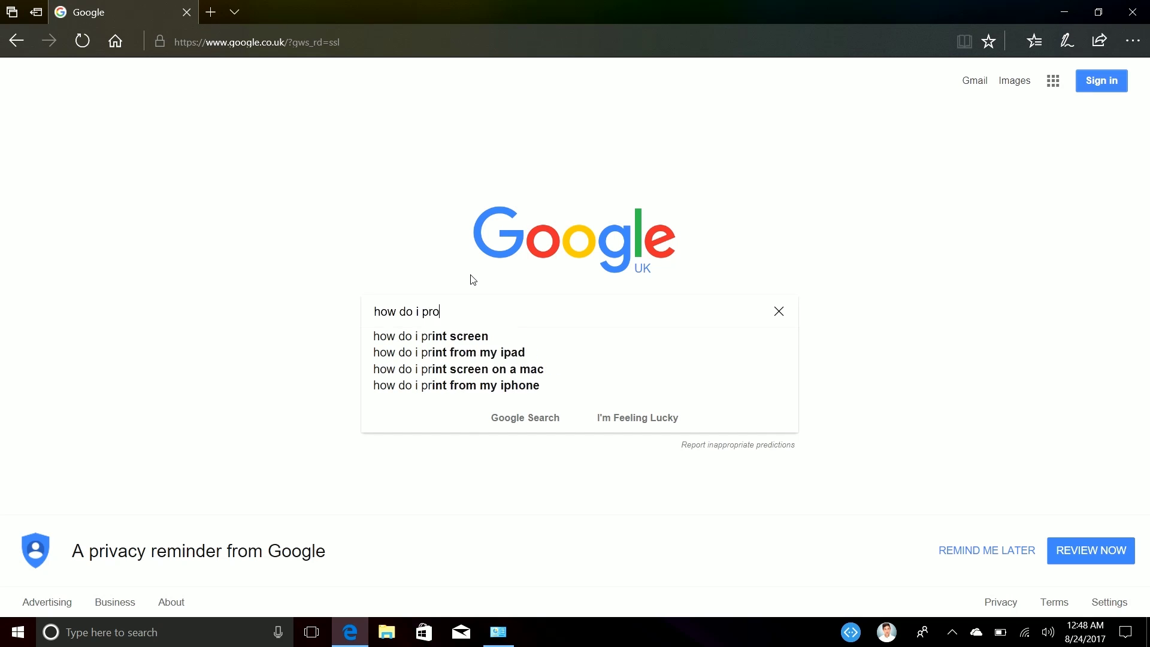
pyautogui.write('nounce bahnscf')
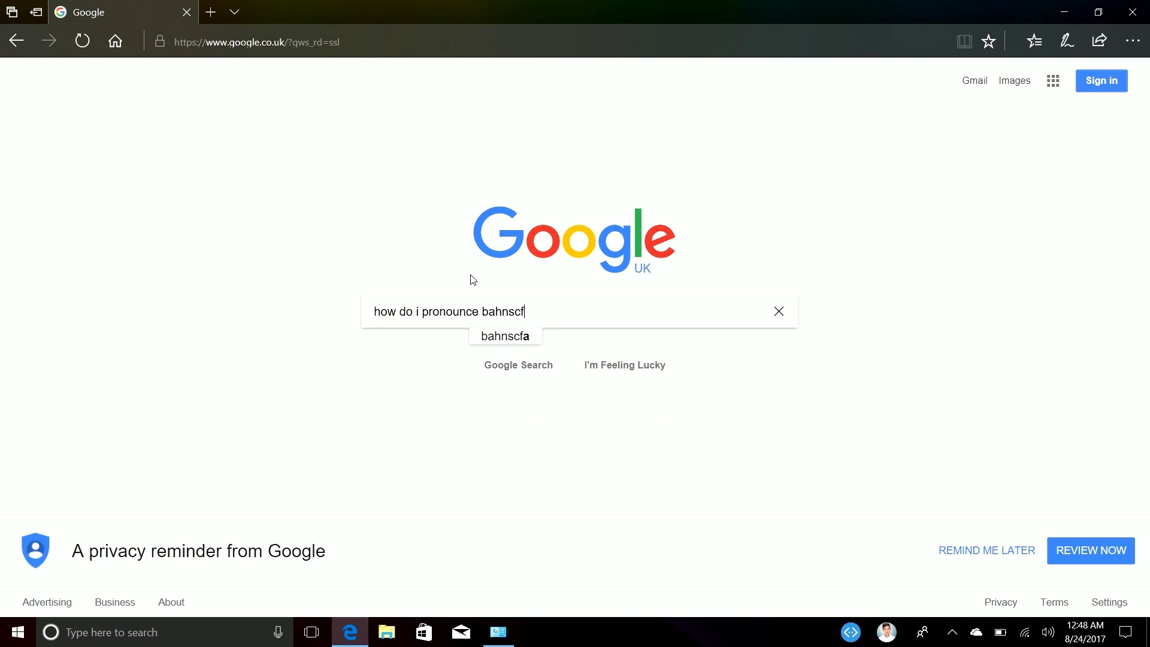
pyautogui.press('BackSpace')
pyautogui.write('rift')
pyautogui.press('Return')
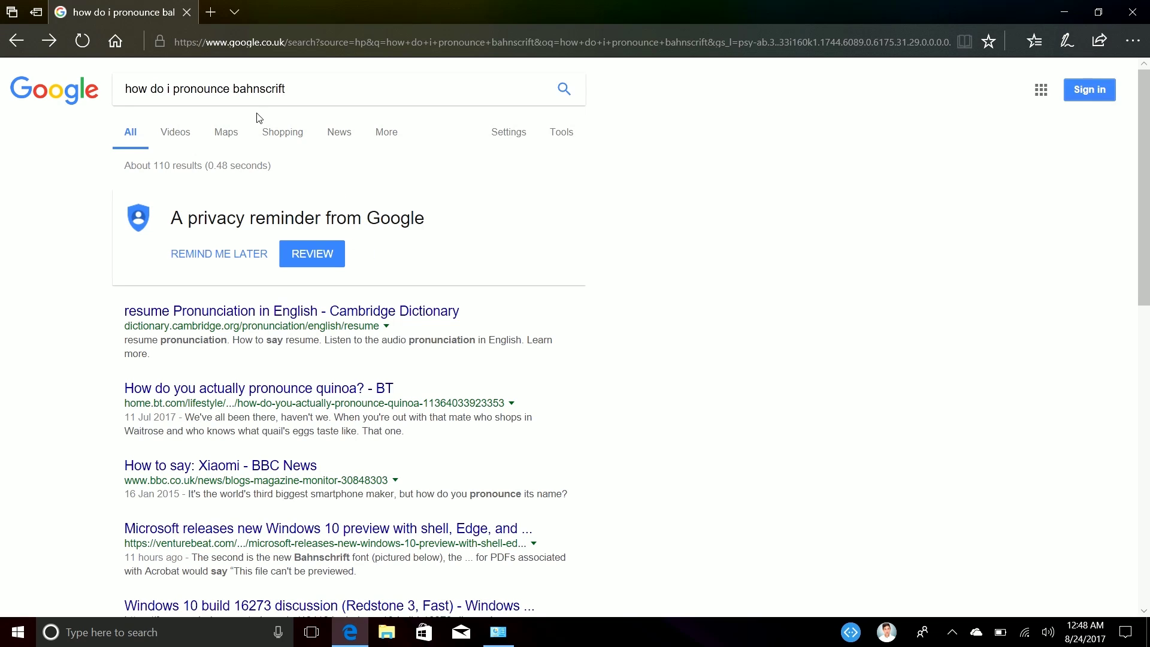
pyautogui.click(267, 95)
pyautogui.write('h')
pyautogui.press('Return')
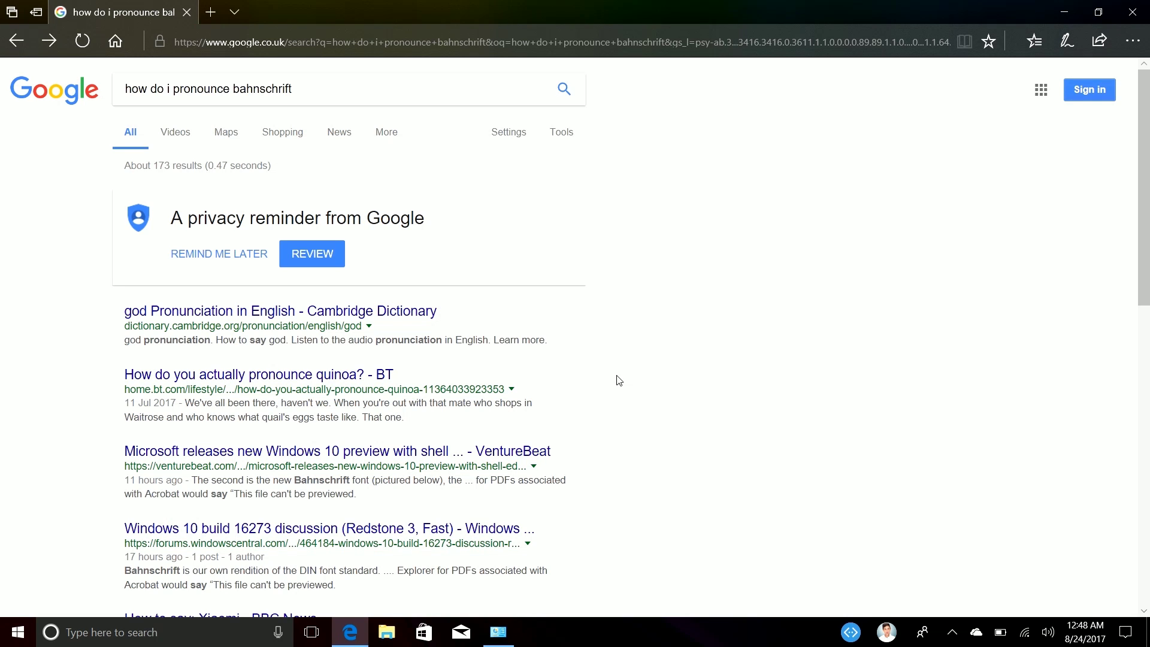
# - Close Edge and open a preview of the Bahnschrift font from the Fonts window
pyautogui.click(1088, 11)
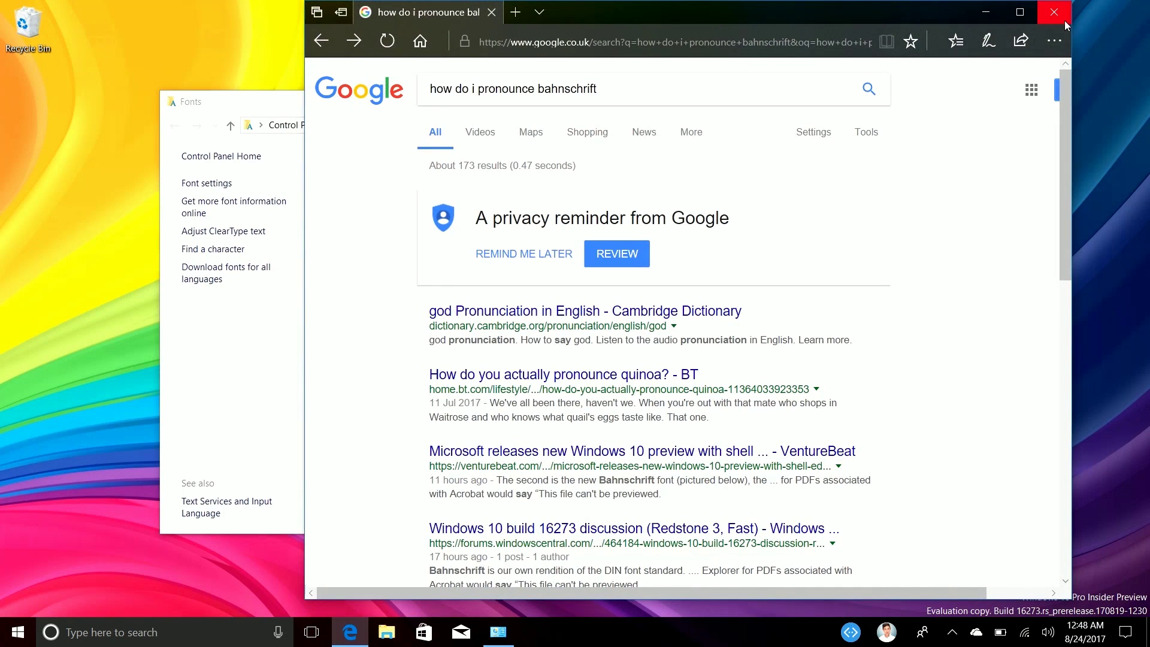
pyautogui.click(1054, 12)
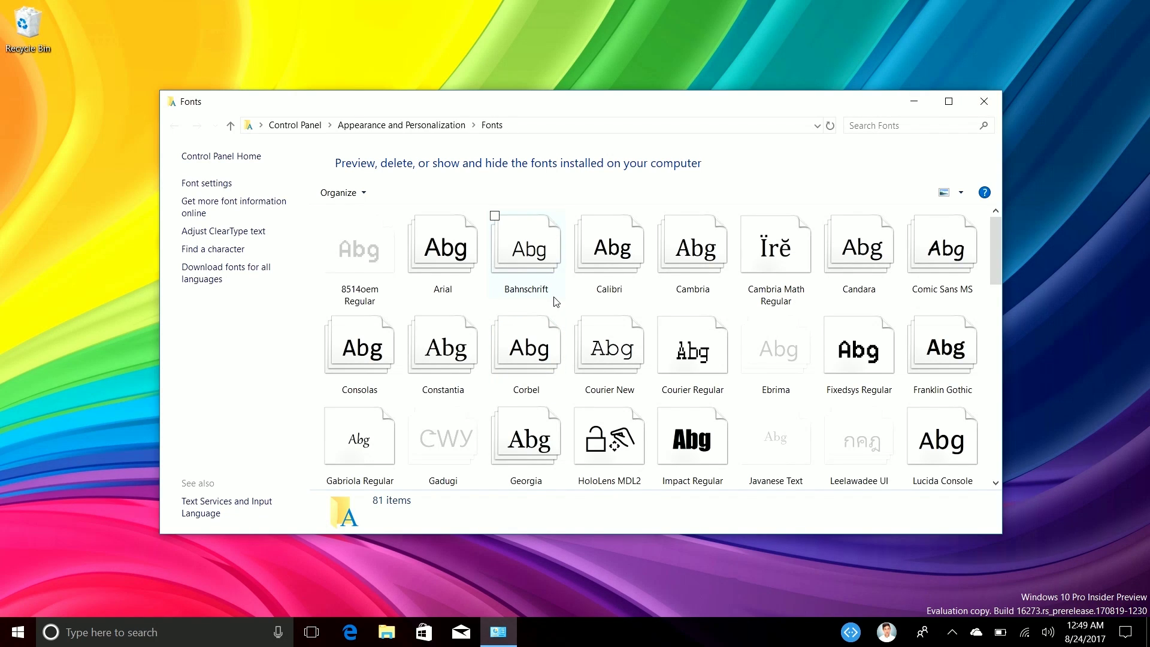
pyautogui.rightClick(531, 281)
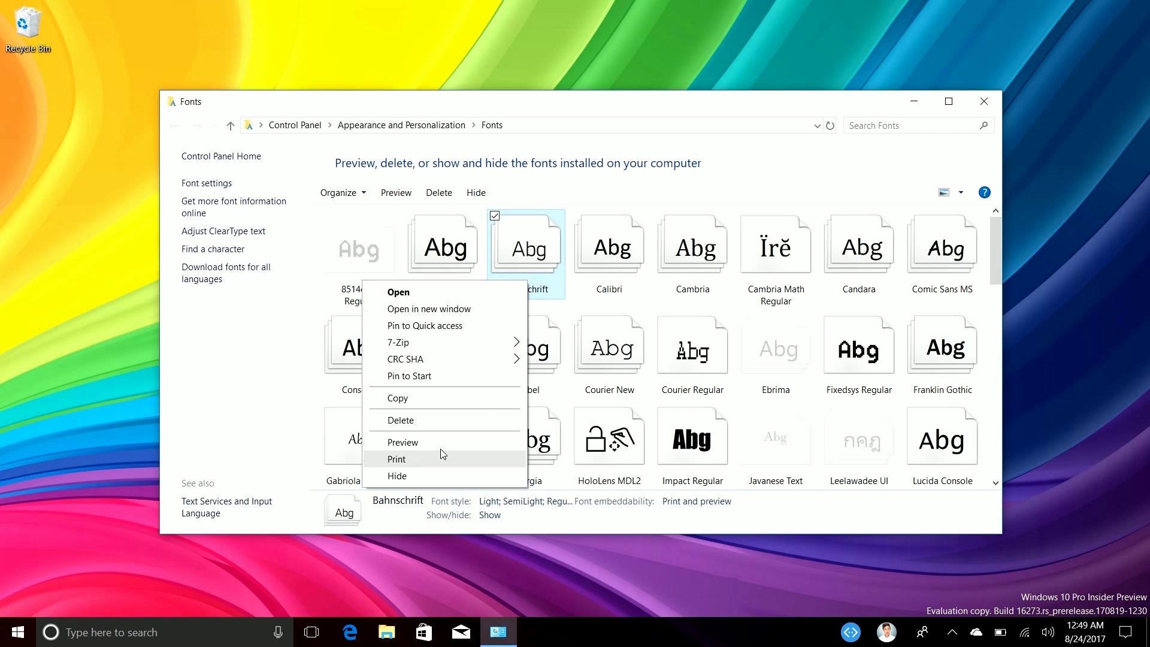
pyautogui.click(403, 442)
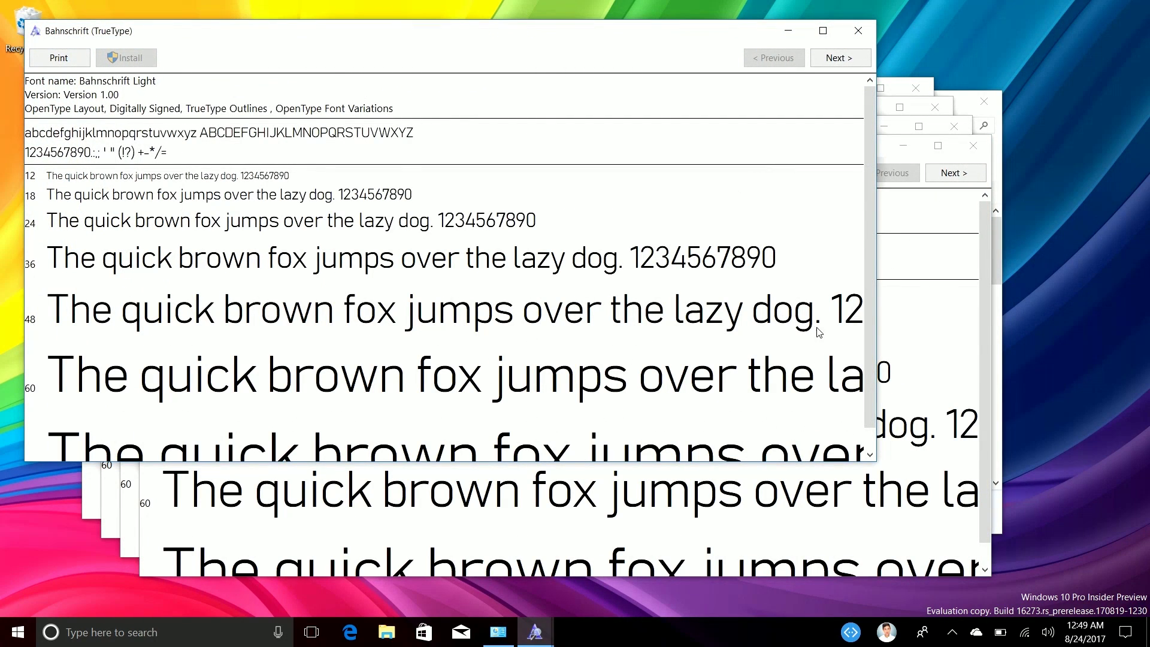
pyautogui.moveTo(870, 353); pyautogui.dragTo(870, 374)
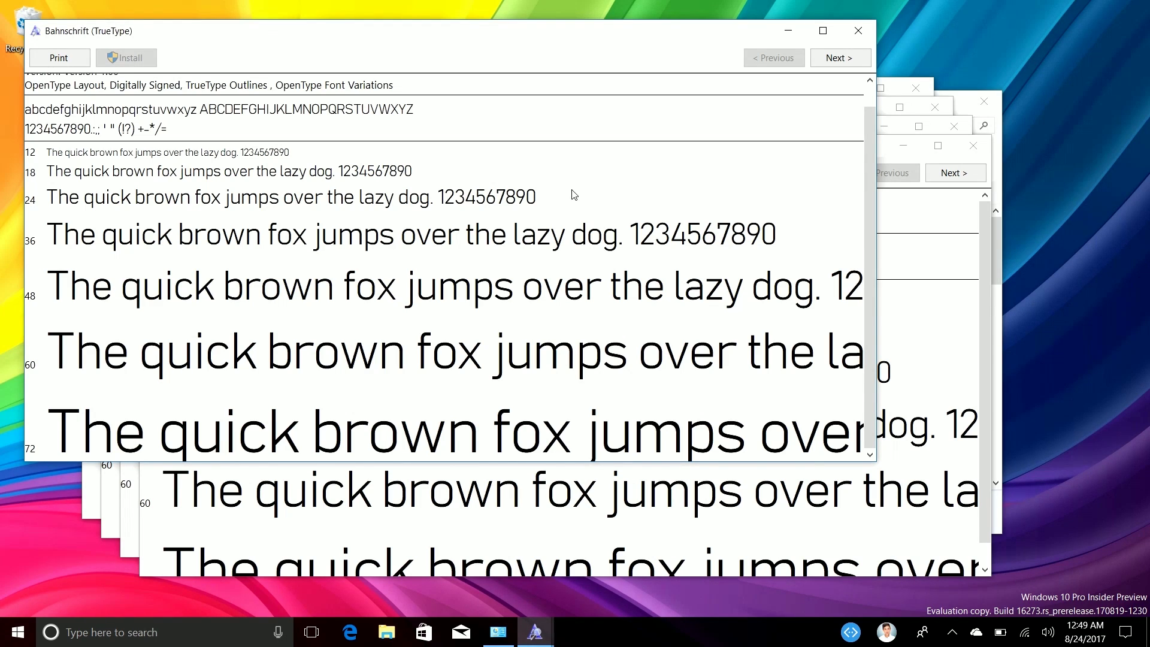
# - Close all Bahnschrift preview windows and the Fonts window
pyautogui.click(858, 31)
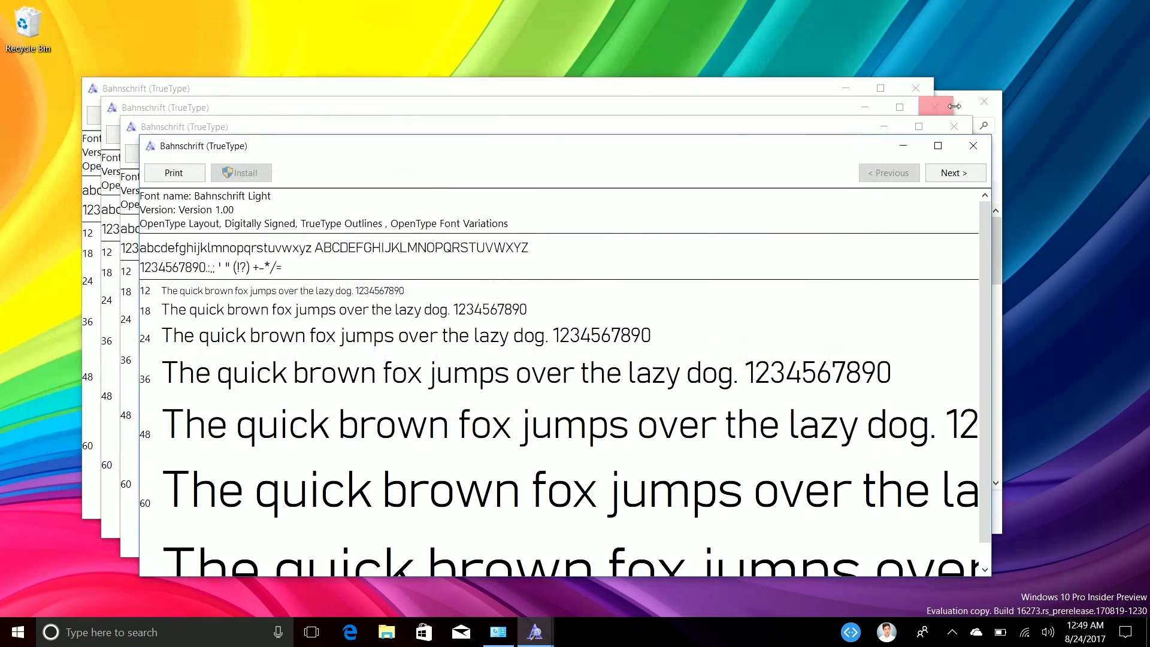
pyautogui.hotkey('alt', 'F4')
pyautogui.hotkey('alt', 'F4')
pyautogui.hotkey('alt', 'F4')
pyautogui.hotkey('alt', 'F4')
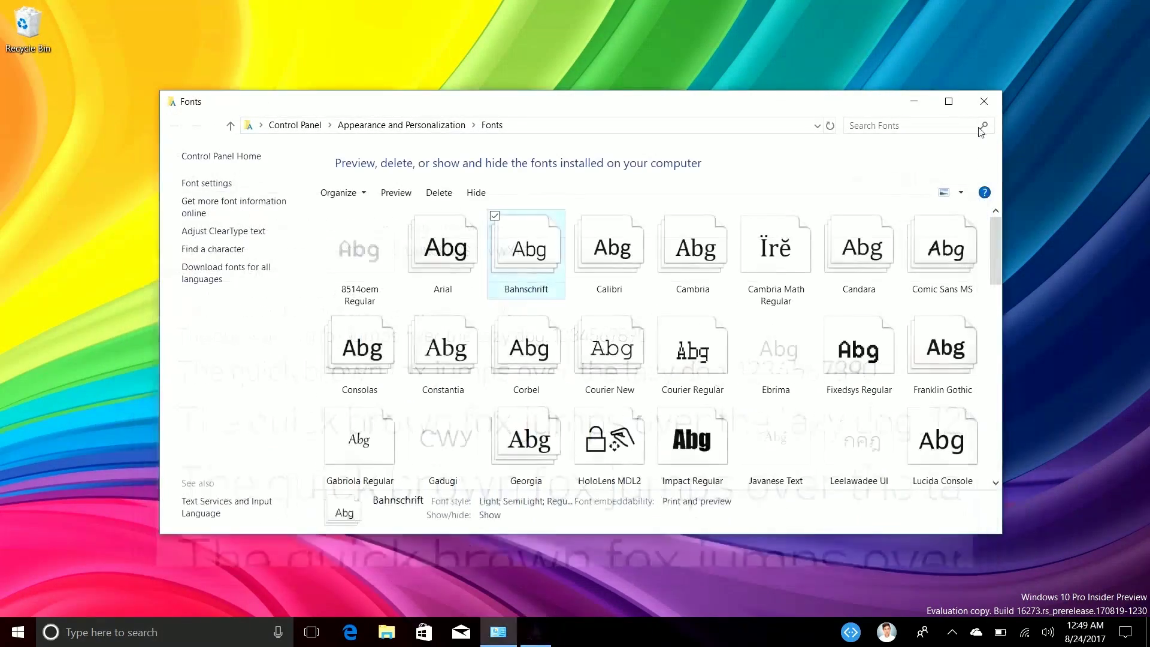
pyautogui.click(984, 100)
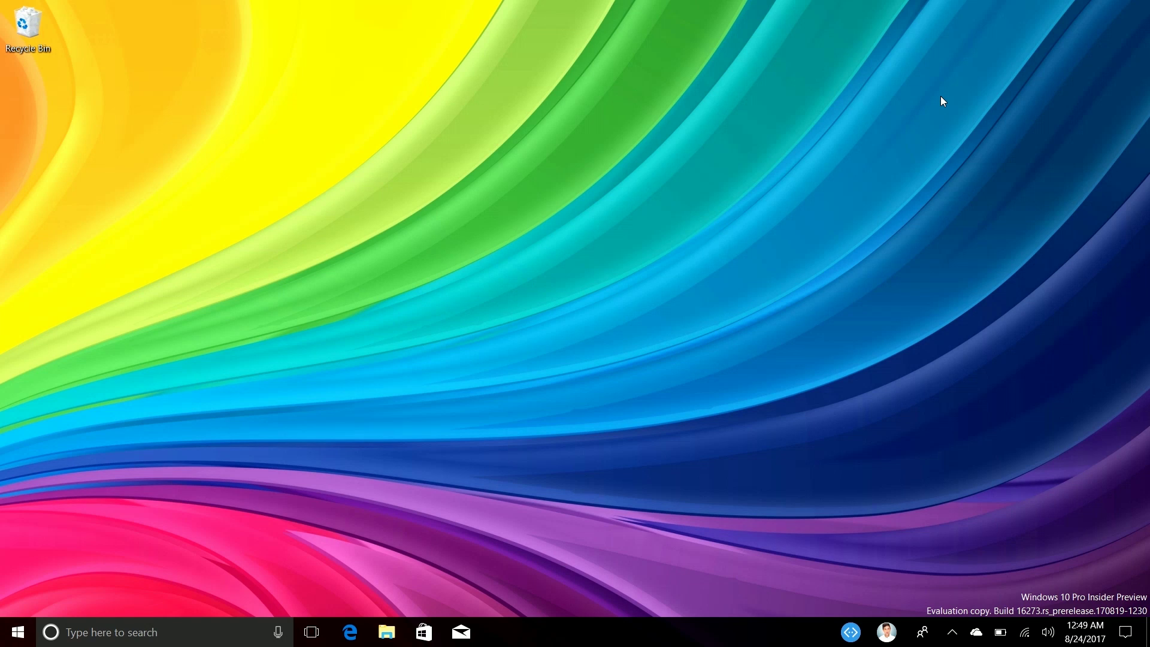
# - Open a new Edge window, enlarge and reposition it, and toggle the tab thumbnail previews
pyautogui.click(357, 632)
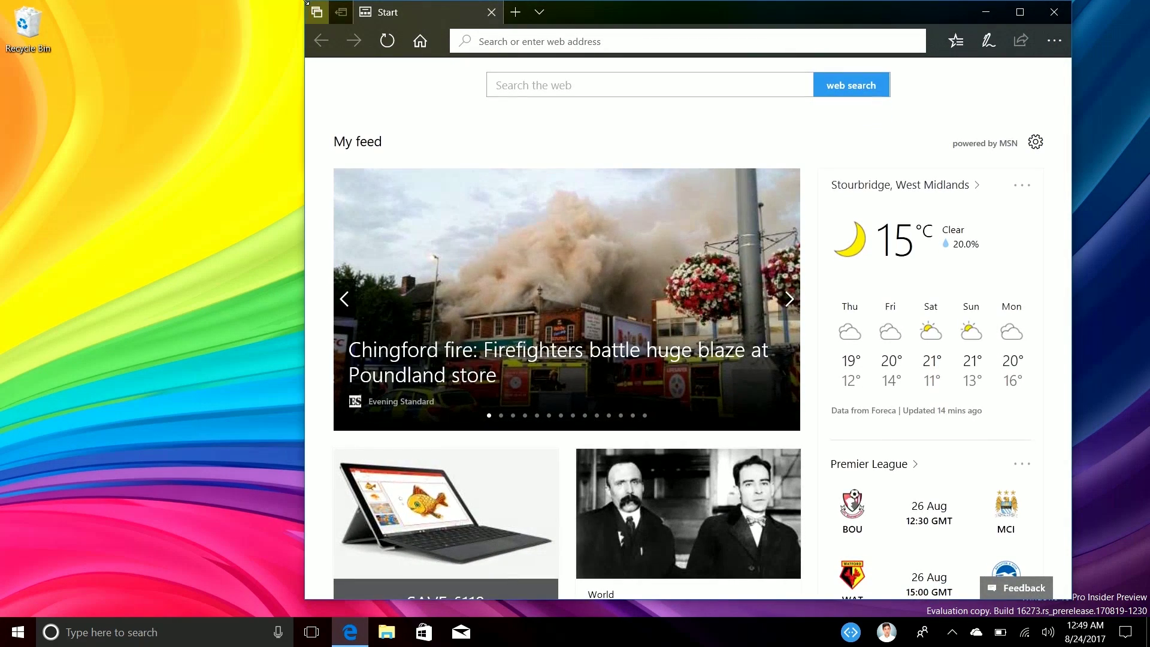
pyautogui.moveTo(301, 1); pyautogui.dragTo(119, 51)
pyautogui.moveTo(466, 64); pyautogui.dragTo(470, 40)
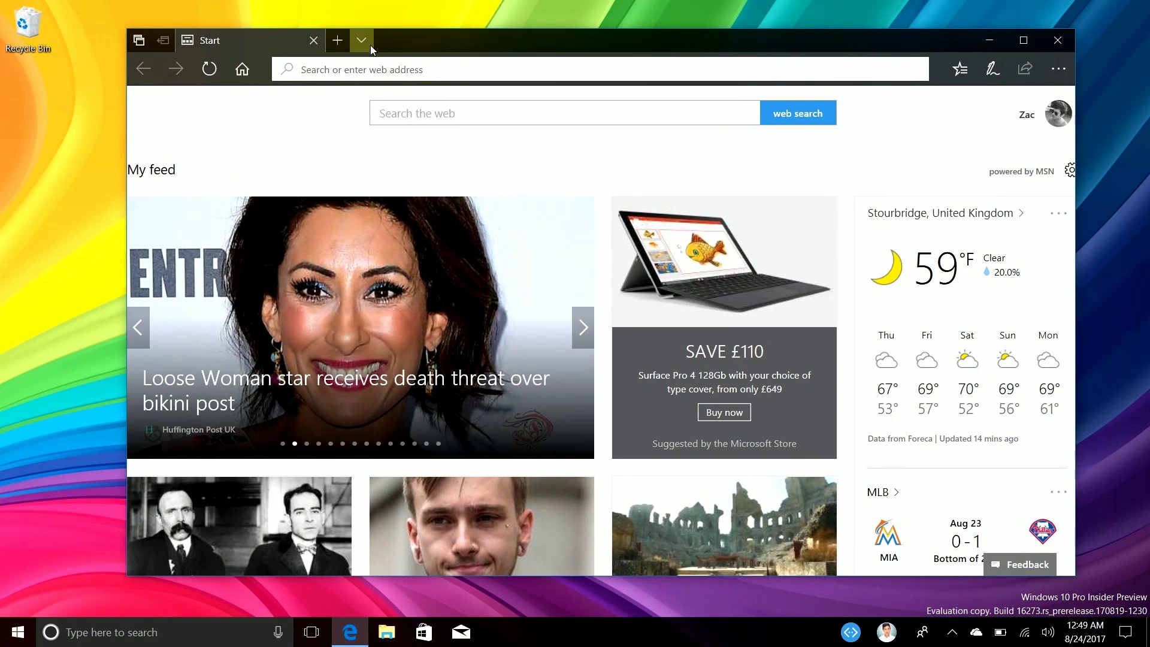
pyautogui.click(364, 41)
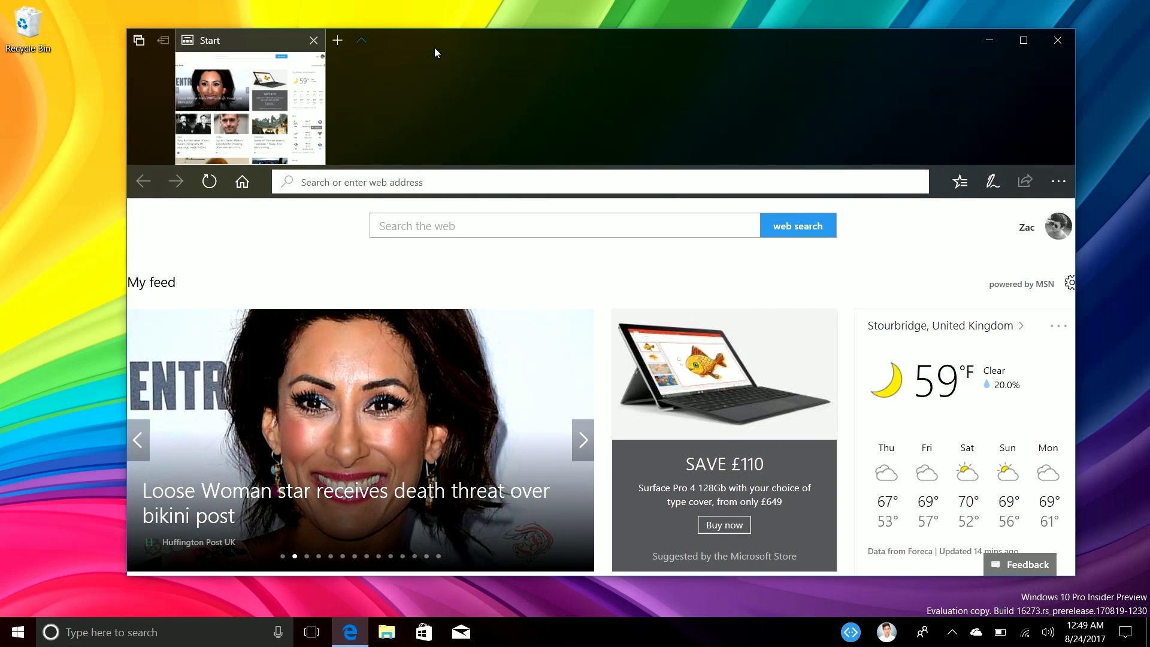
pyautogui.moveTo(498, 37)
pyautogui.mouseDown()
pyautogui.moveTo(593, 42)
pyautogui.moveTo(466, 35)
pyautogui.moveTo(451, 45)
pyautogui.moveTo(524, 40)
pyautogui.moveTo(503, 49)
pyautogui.mouseUp()
pyautogui.click(372, 48)
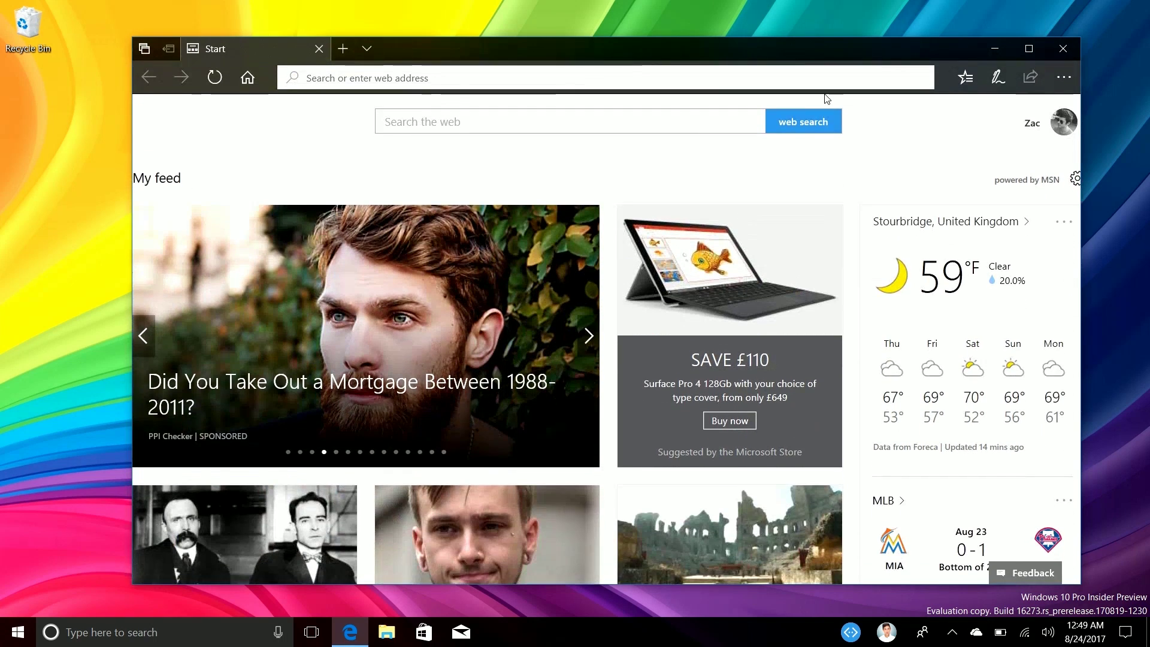
# - View Edge's browsing history, then close the History pane and the browser
pyautogui.click(1063, 77)
pyautogui.click(966, 78)
pyautogui.click(966, 78)
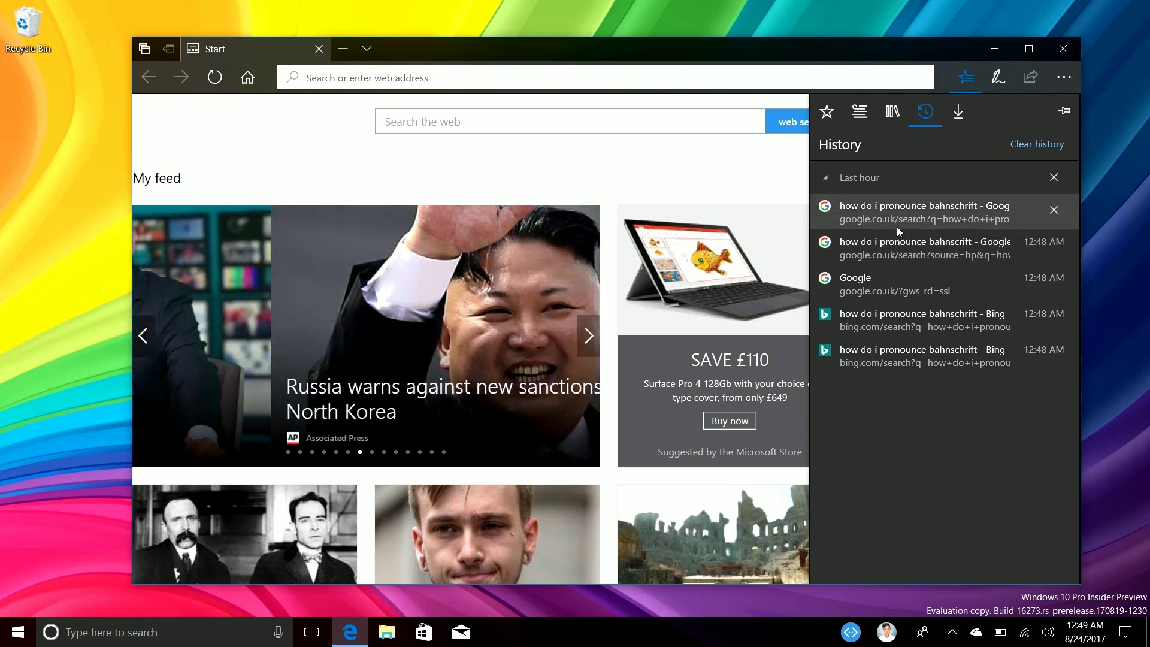
pyautogui.click(953, 84)
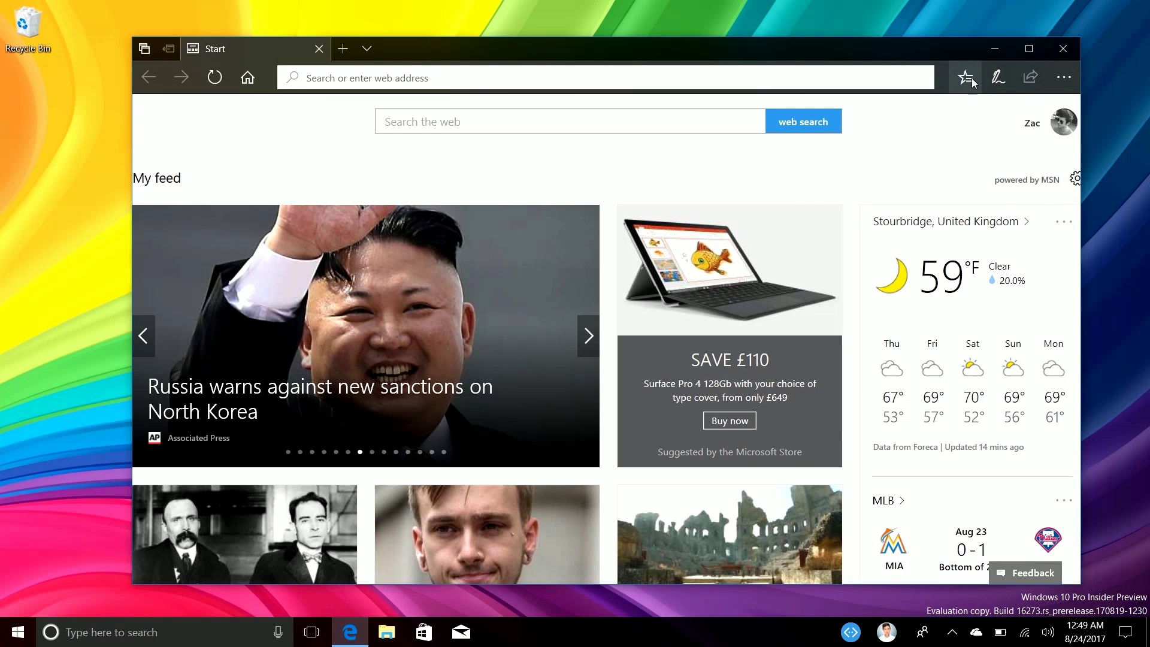
pyautogui.click(1052, 48)
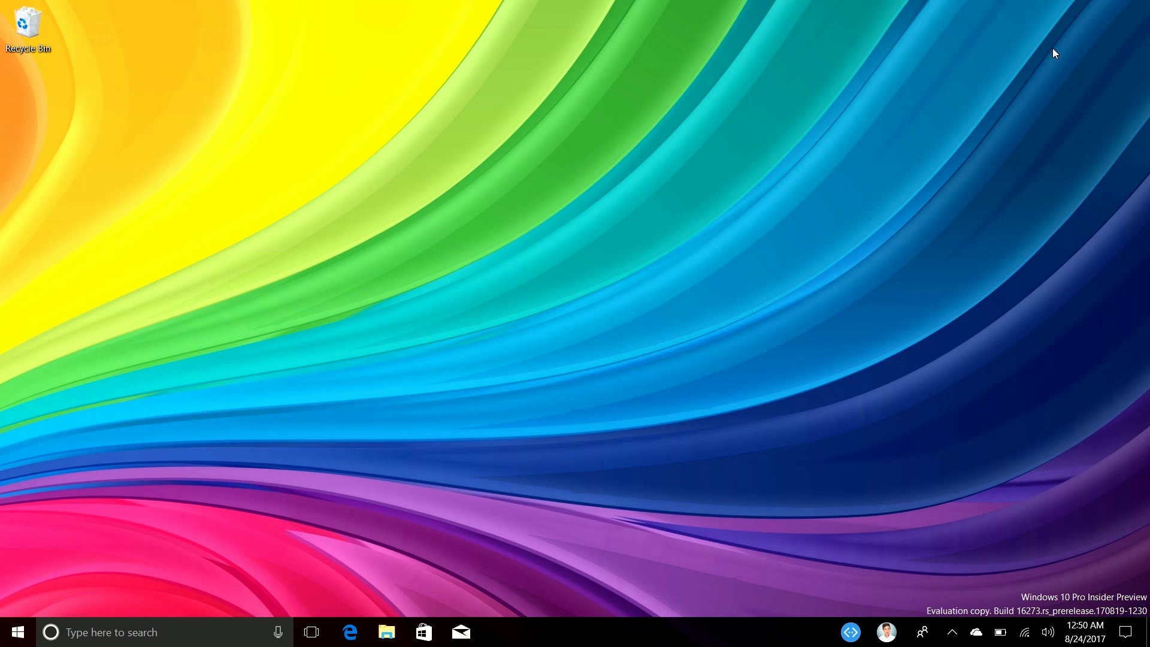
# - Expand Cortana's navigation menu, then return to Start and expand its navigation labels
pyautogui.press('super')
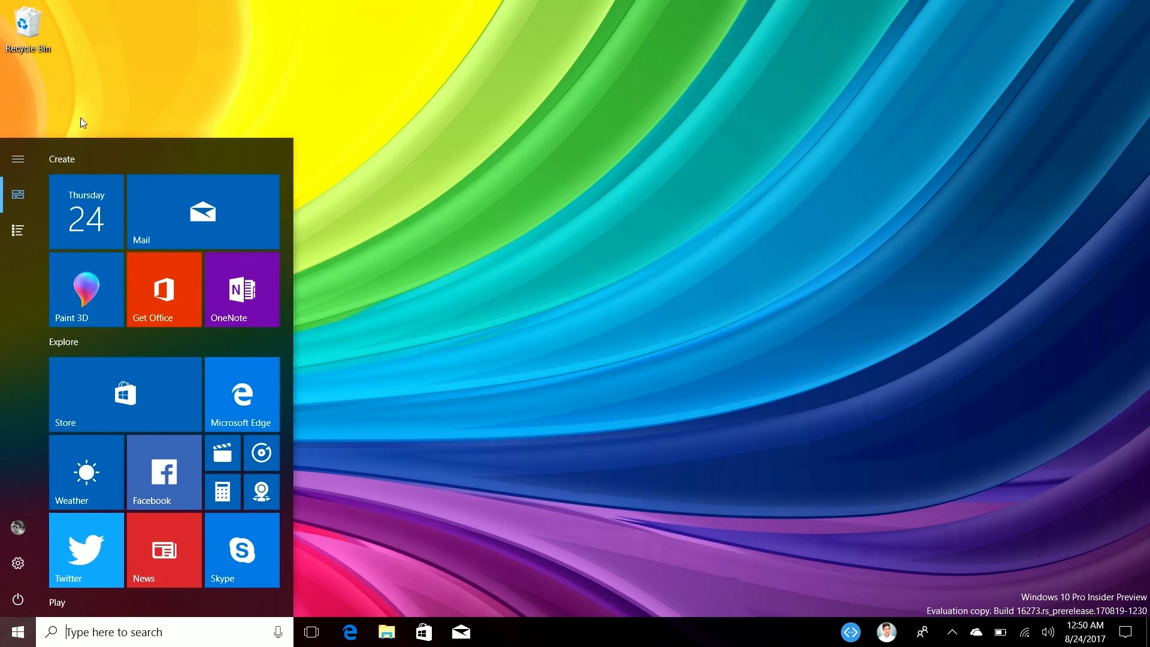
pyautogui.press('Escape')
pyautogui.press('super+s')
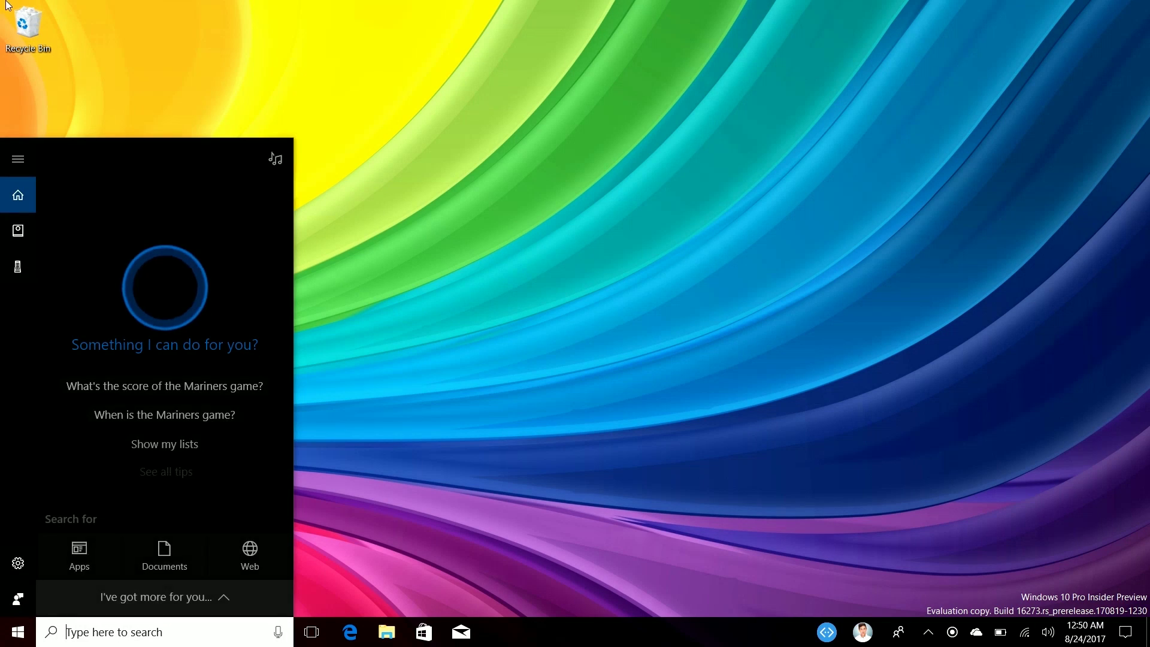
pyautogui.click(18, 159)
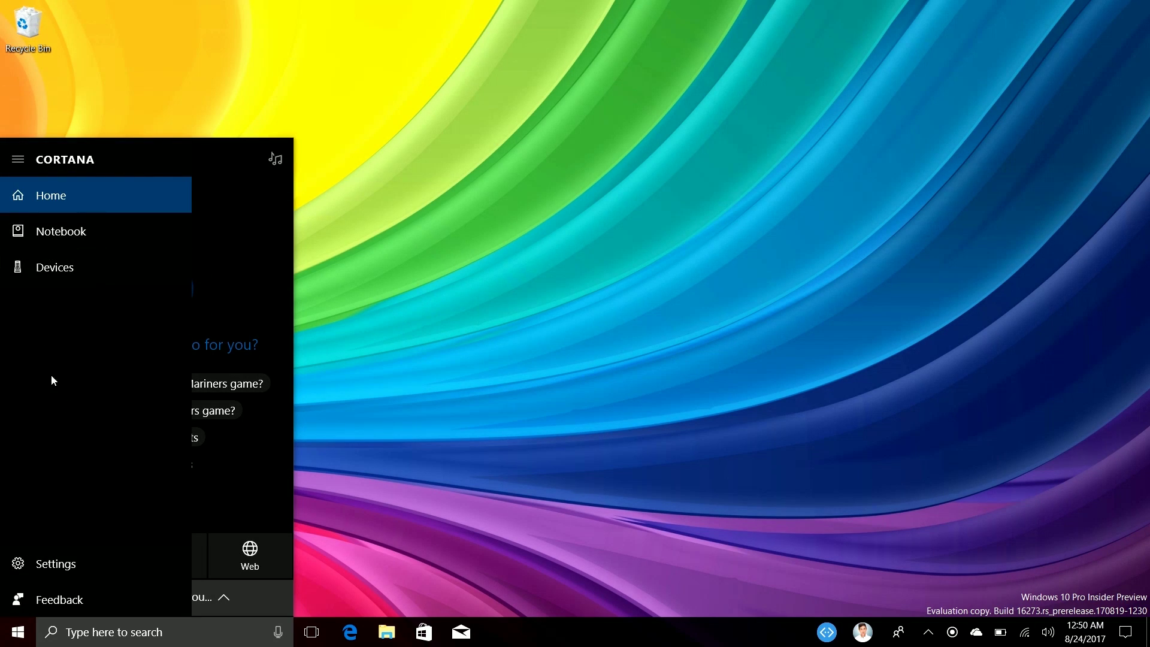
pyautogui.click(18, 631)
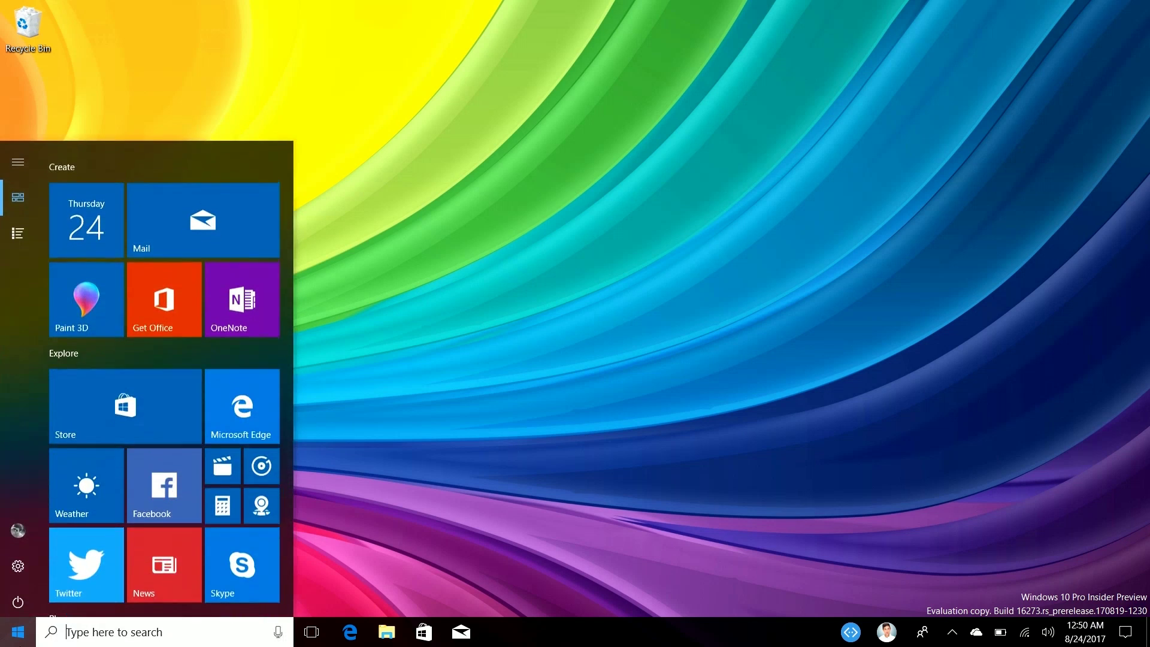
pyautogui.click(17, 160)
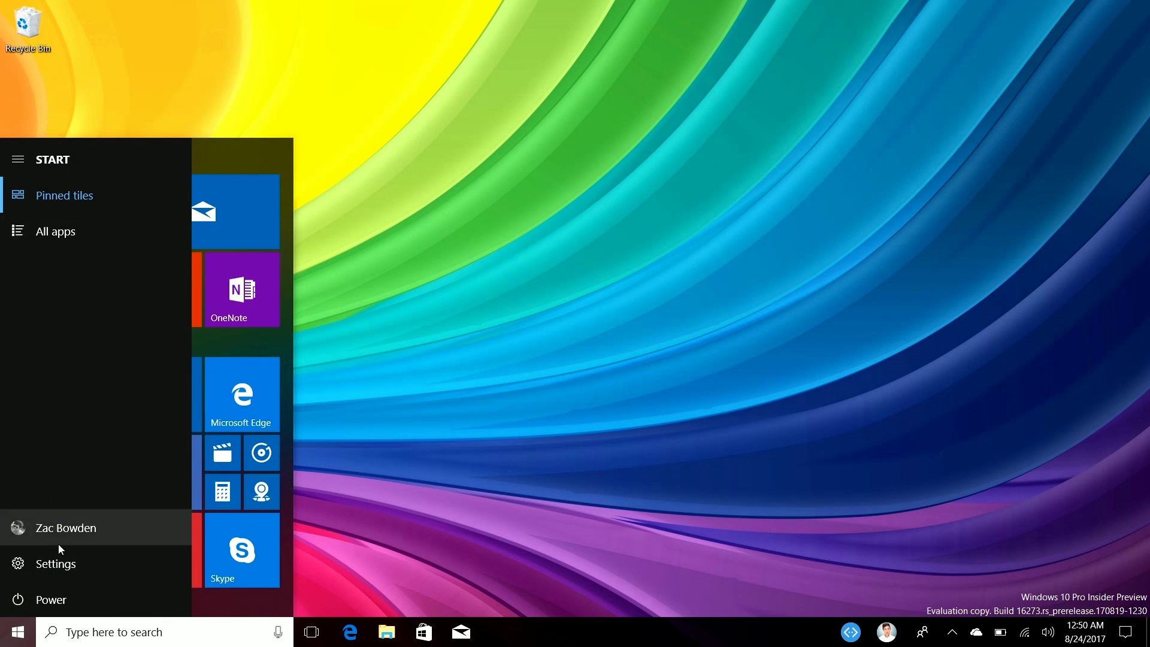
# - Open Settings, view the Update & Security and System Display pages, then return Home
pyautogui.click(59, 562)
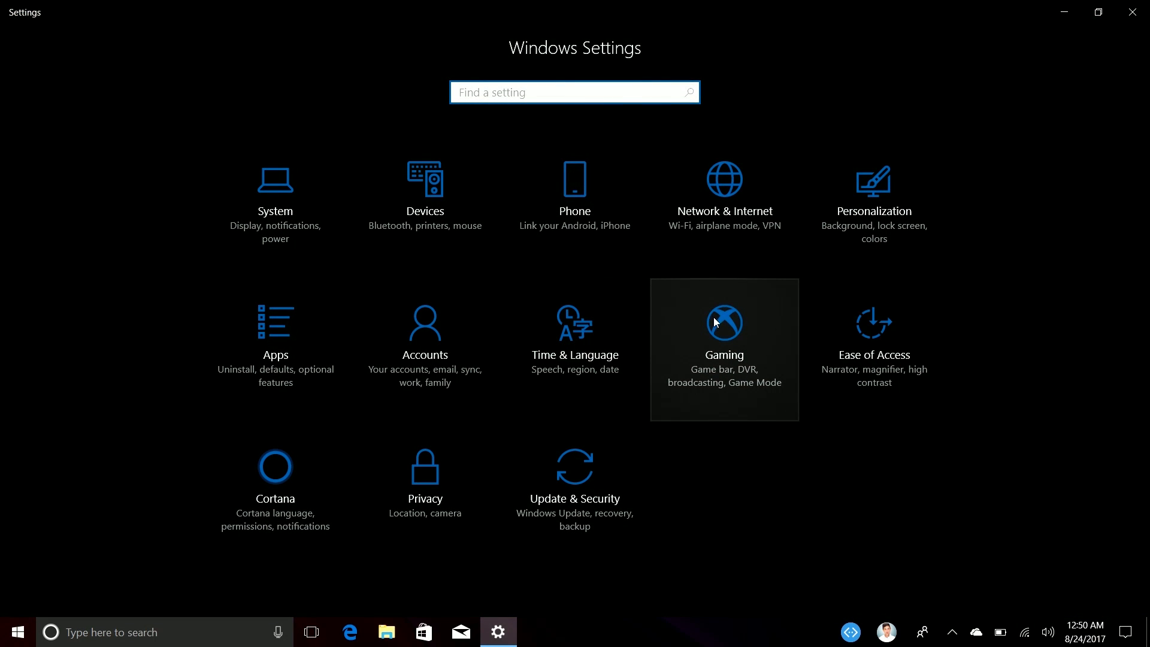
pyautogui.click(571, 486)
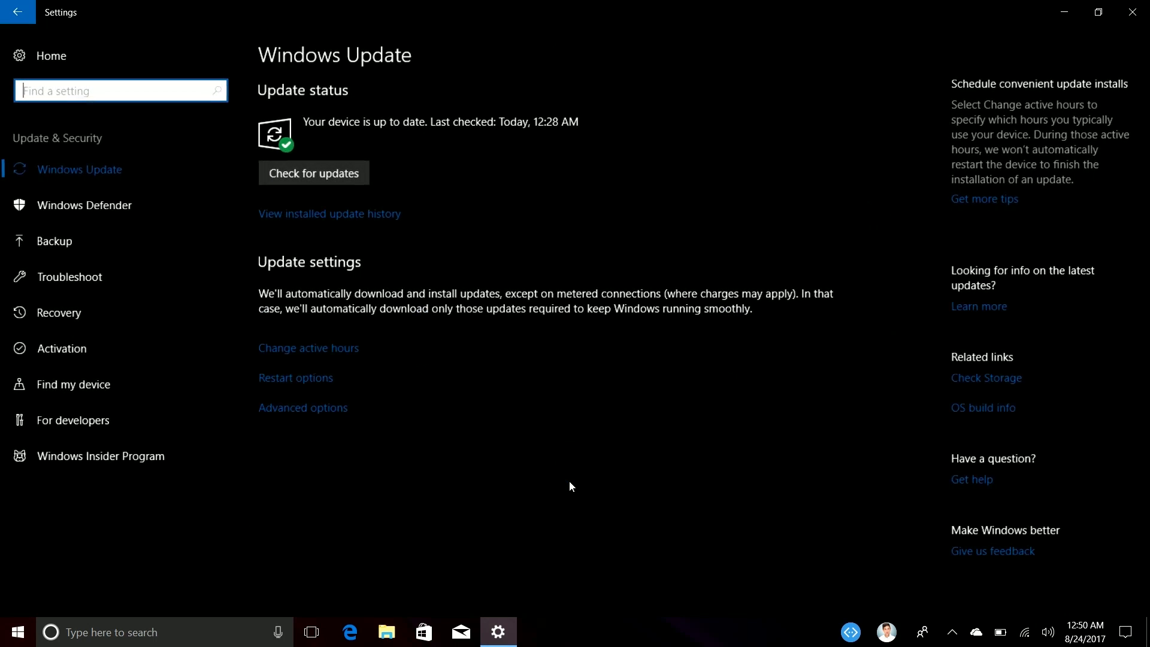
pyautogui.click(18, 12)
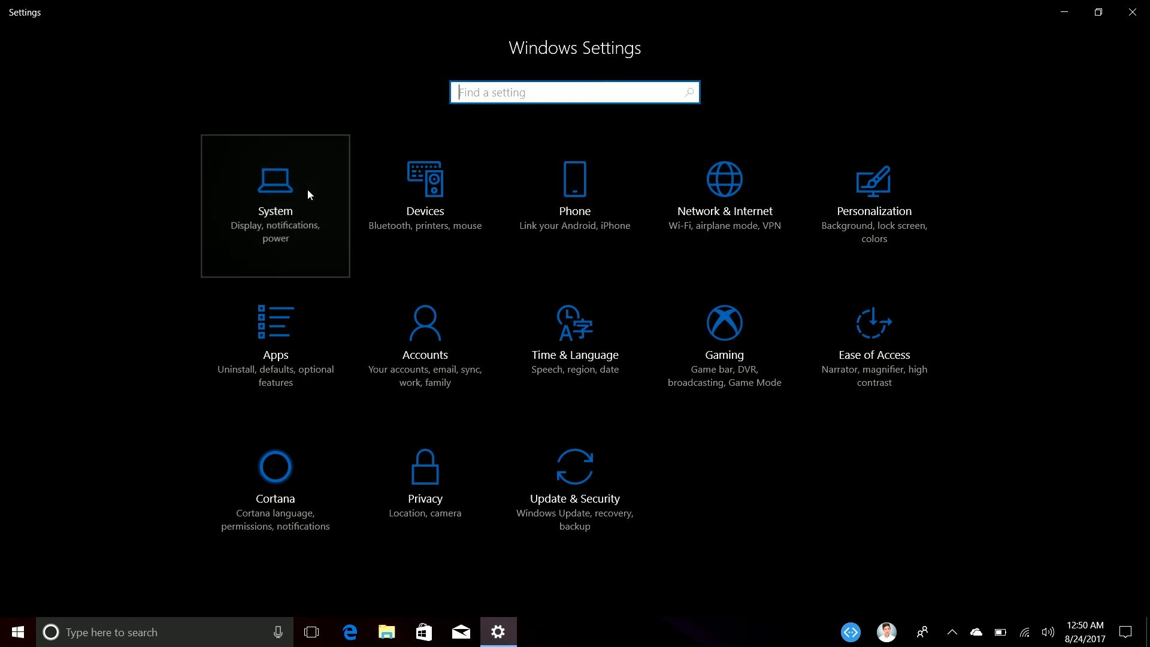
pyautogui.click(308, 190)
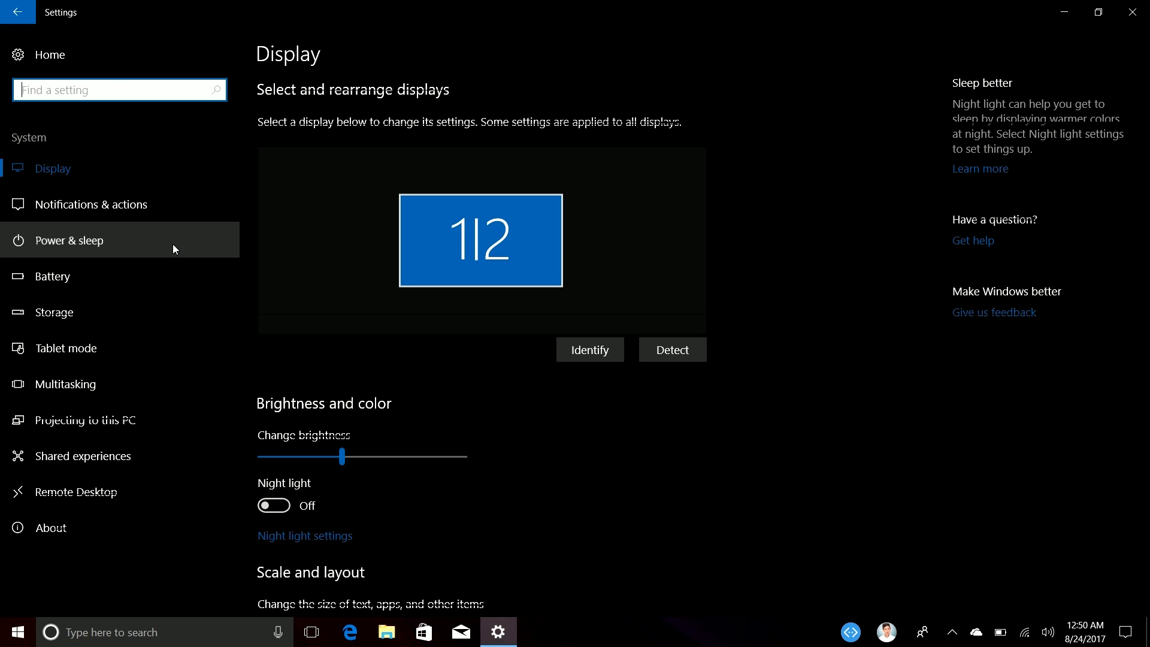
pyautogui.click(130, 50)
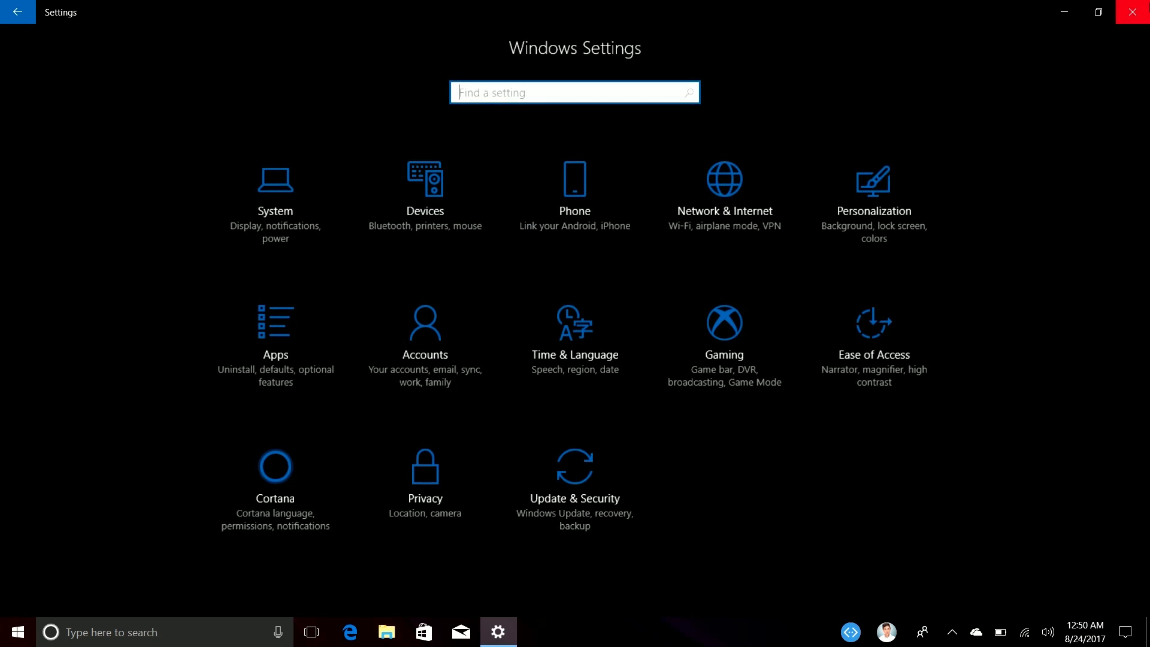
# - Close Settings, view the People bar's connected apps and options, then open and dismiss Action Center
pyautogui.click(1132, 12)
pyautogui.click(922, 632)
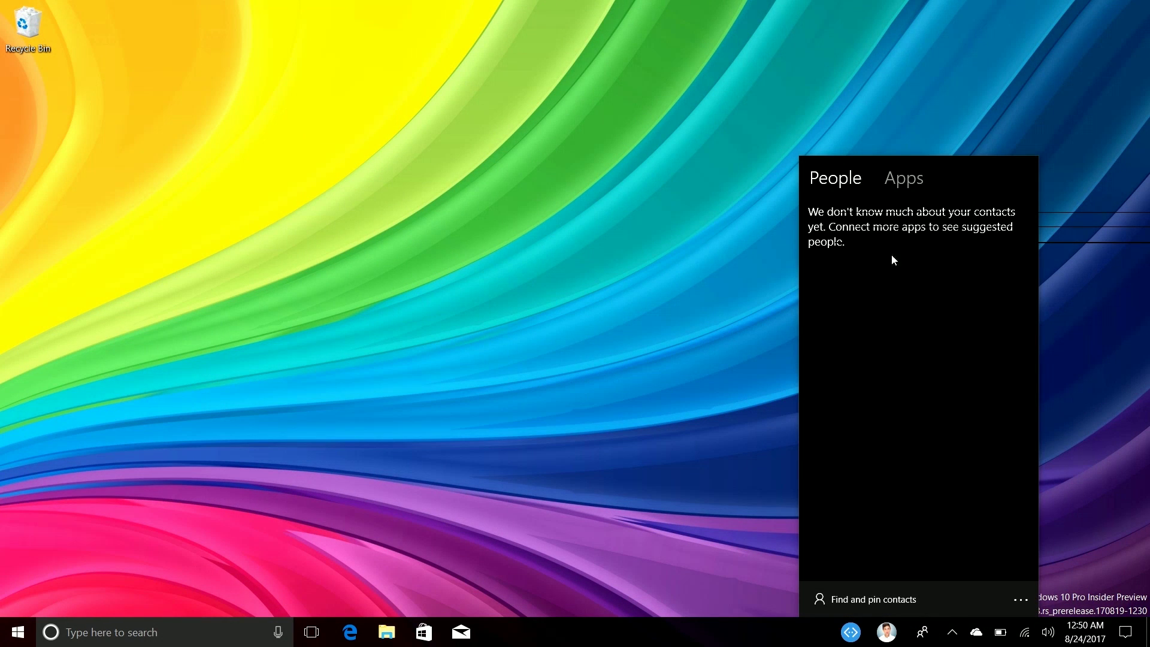
pyautogui.click(897, 188)
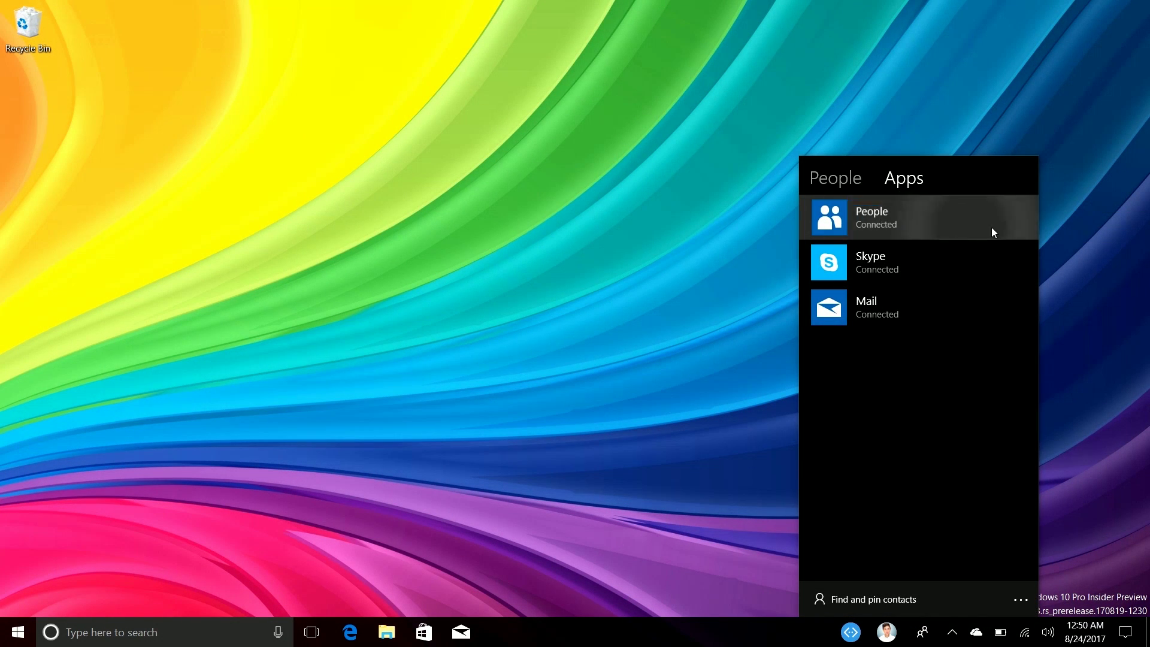
pyautogui.click(1013, 599)
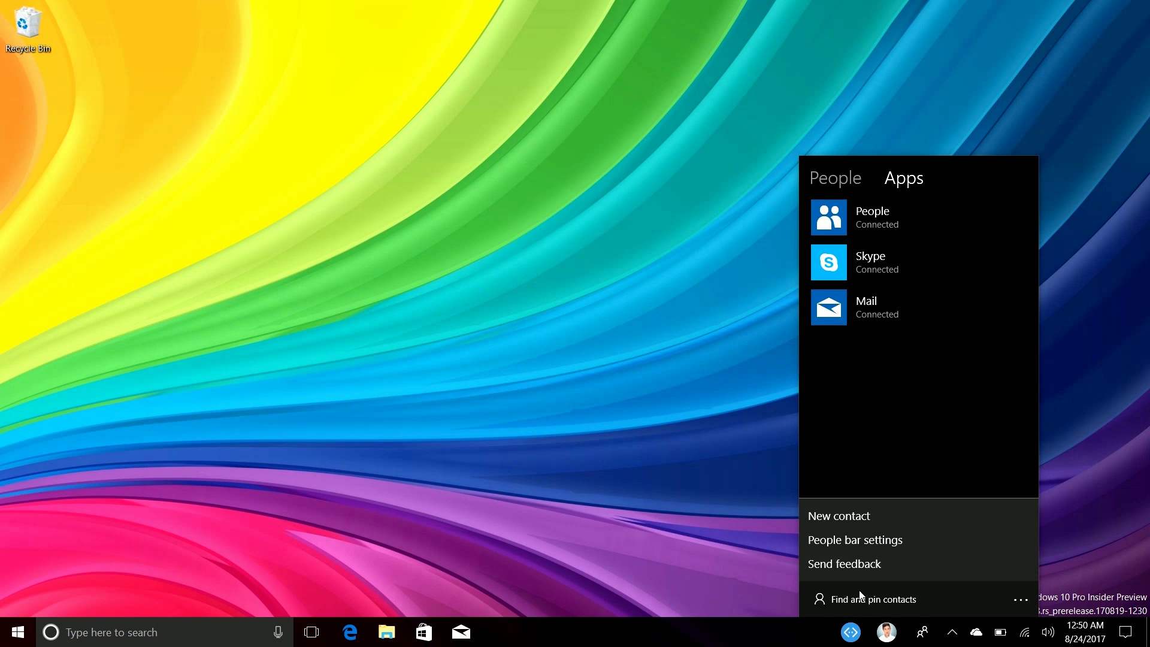
pyautogui.click(1117, 639)
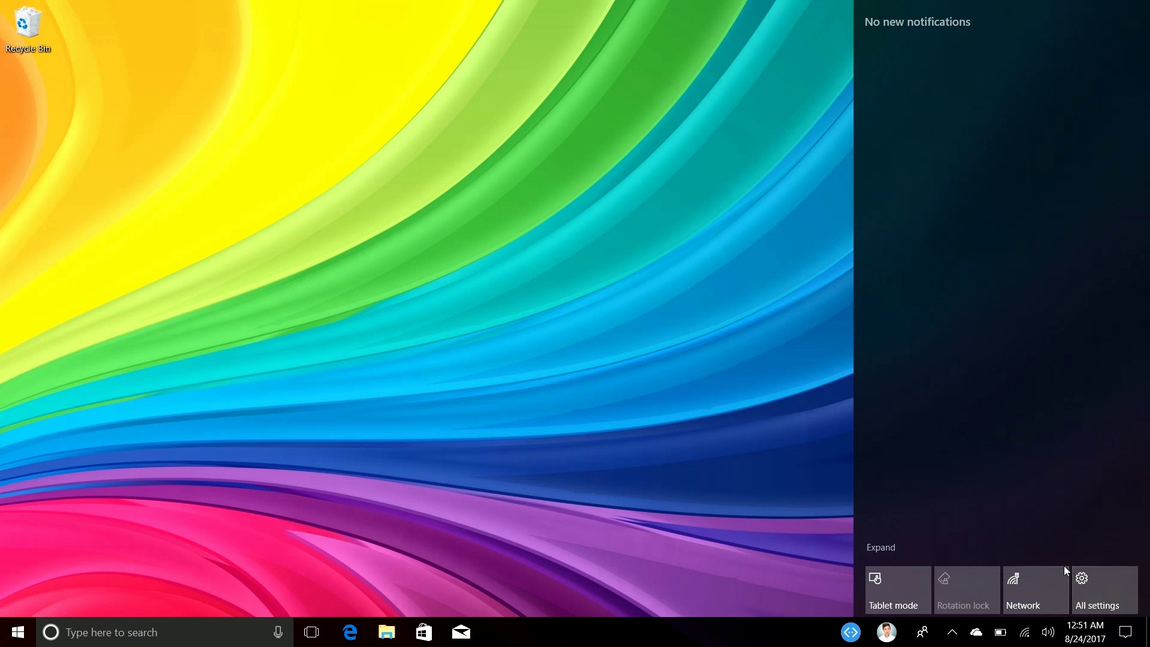
pyautogui.click(724, 365)
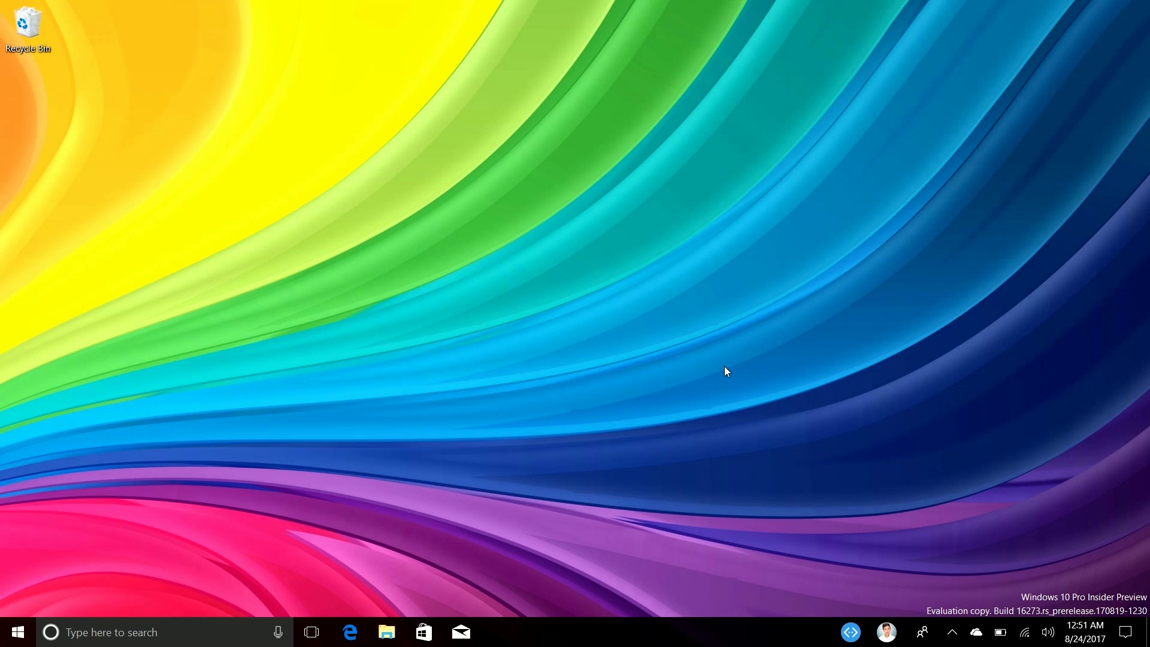
# - Search Cortana for 'windows central', preview the web results, and open them in Edge
pyautogui.press('super')
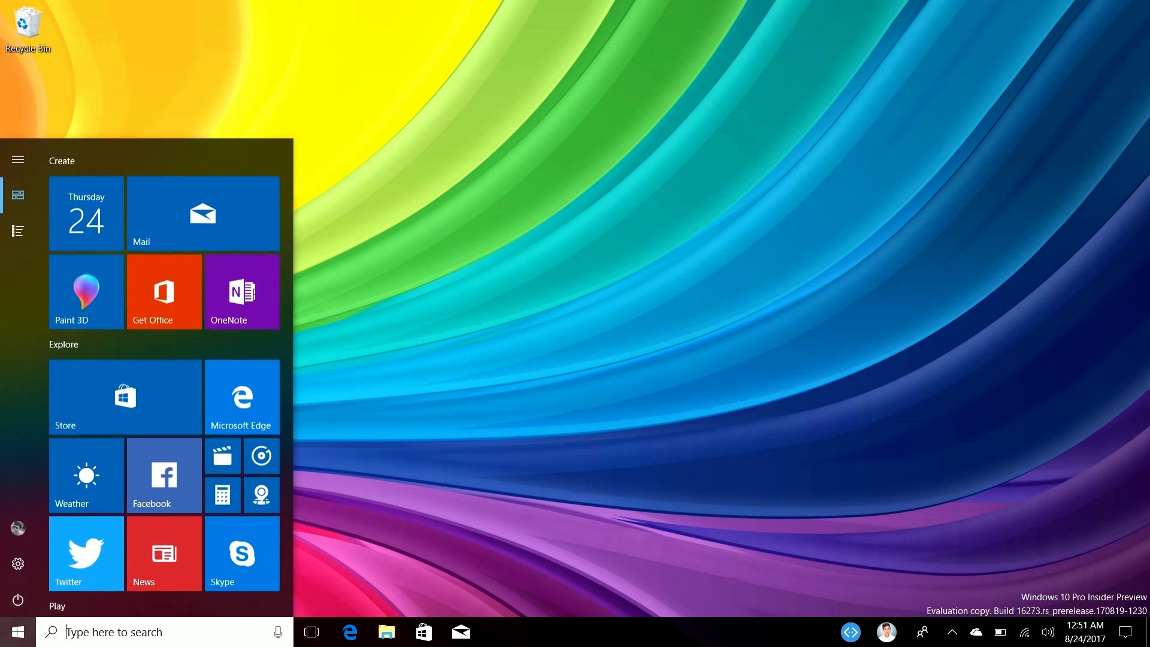
pyautogui.click(112, 633)
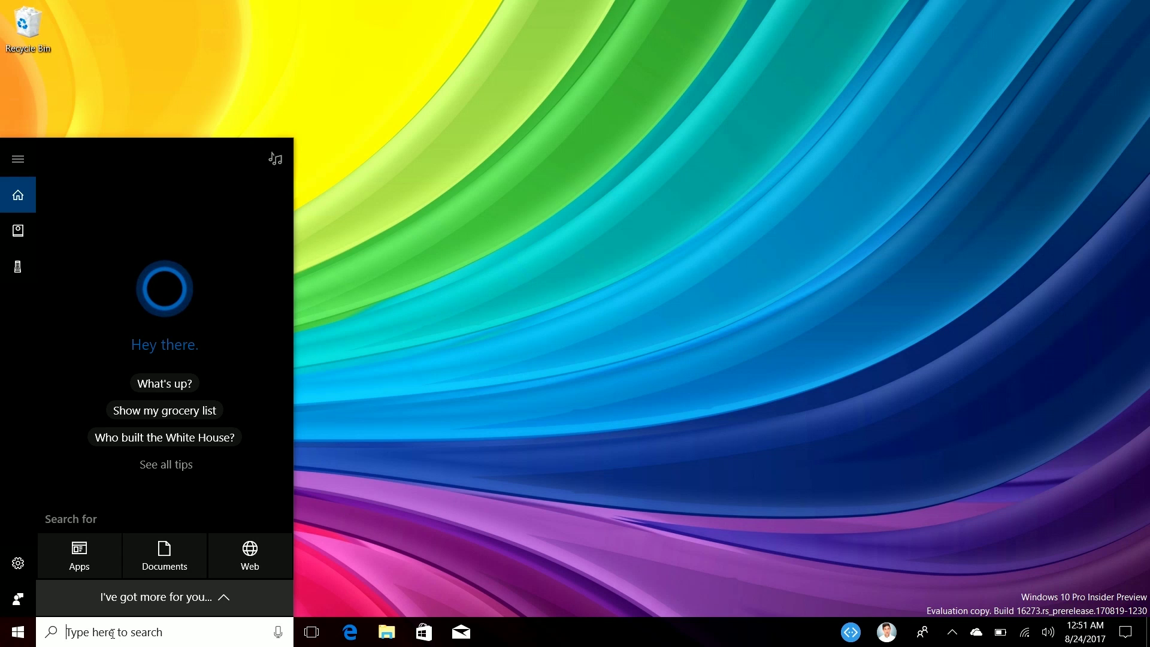
pyautogui.write('photos')
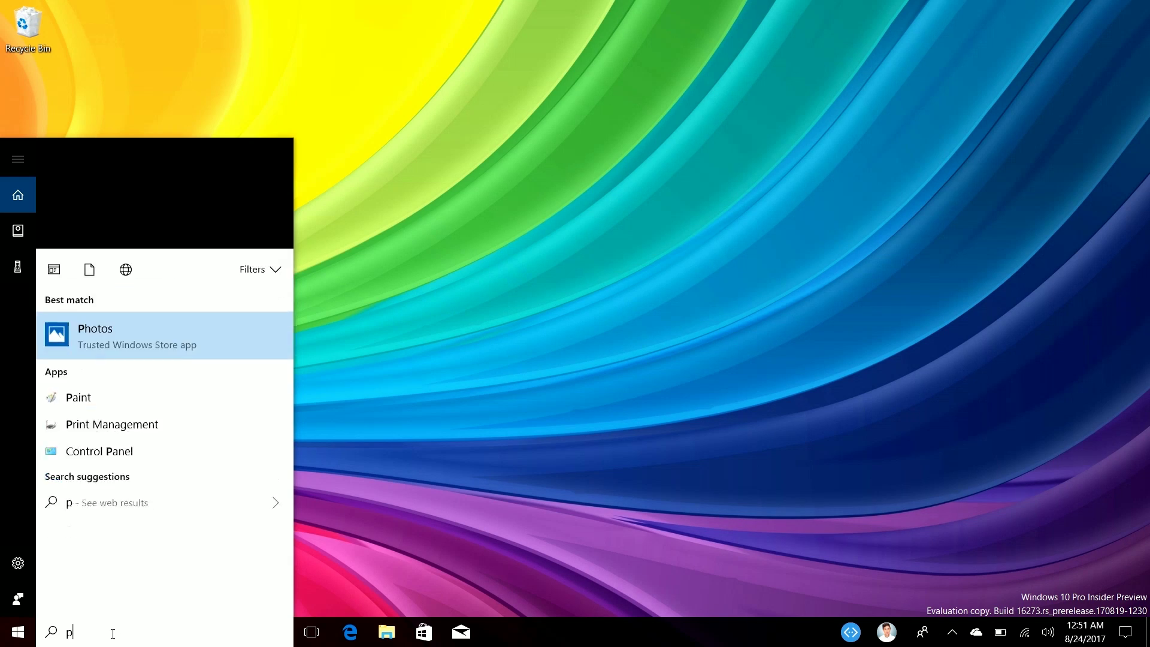
pyautogui.press('BackSpace')
pyautogui.press('BackSpace')
pyautogui.press('BackSpace')
pyautogui.press('BackSpace')
pyautogui.press('BackSpace')
pyautogui.press('BackSpace')
pyautogui.write('wi')
pyautogui.press('BackSpace')
pyautogui.press('BackSpace')
pyautogui.write('windows central')
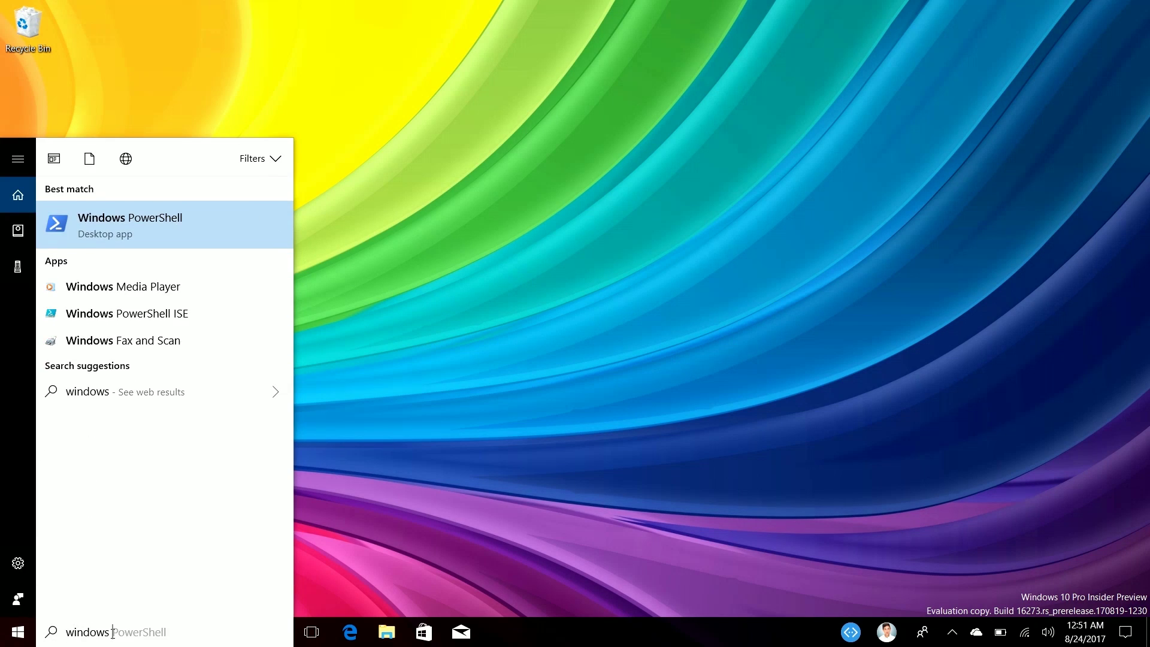
pyautogui.click(277, 226)
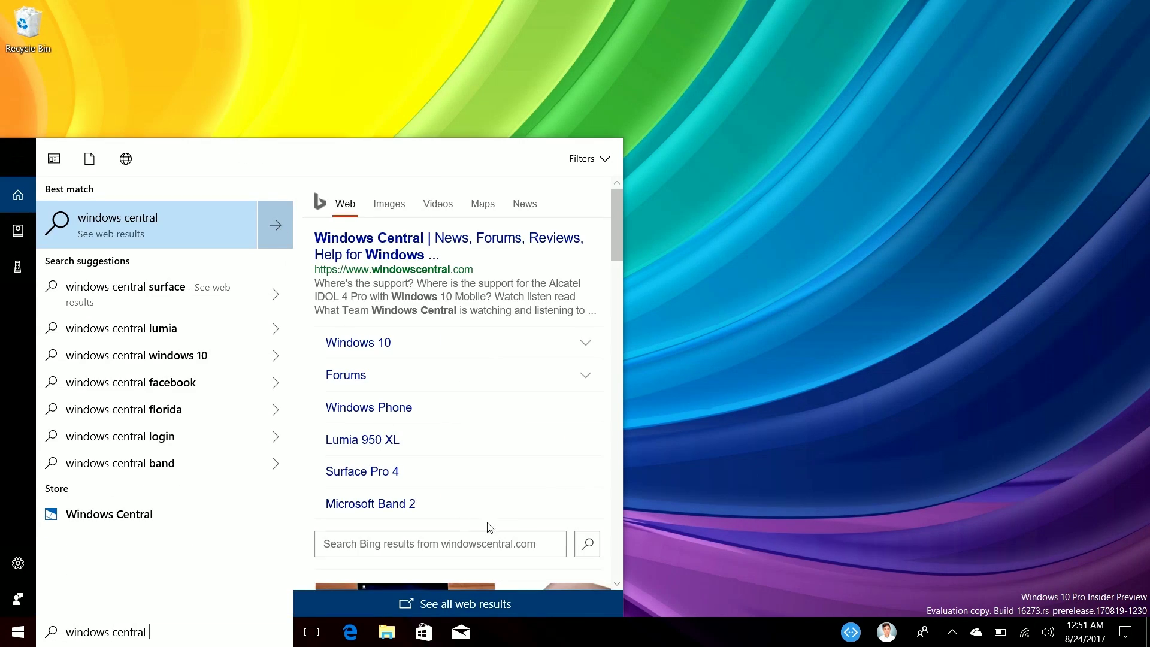
pyautogui.scroll(-10, 495, 322)
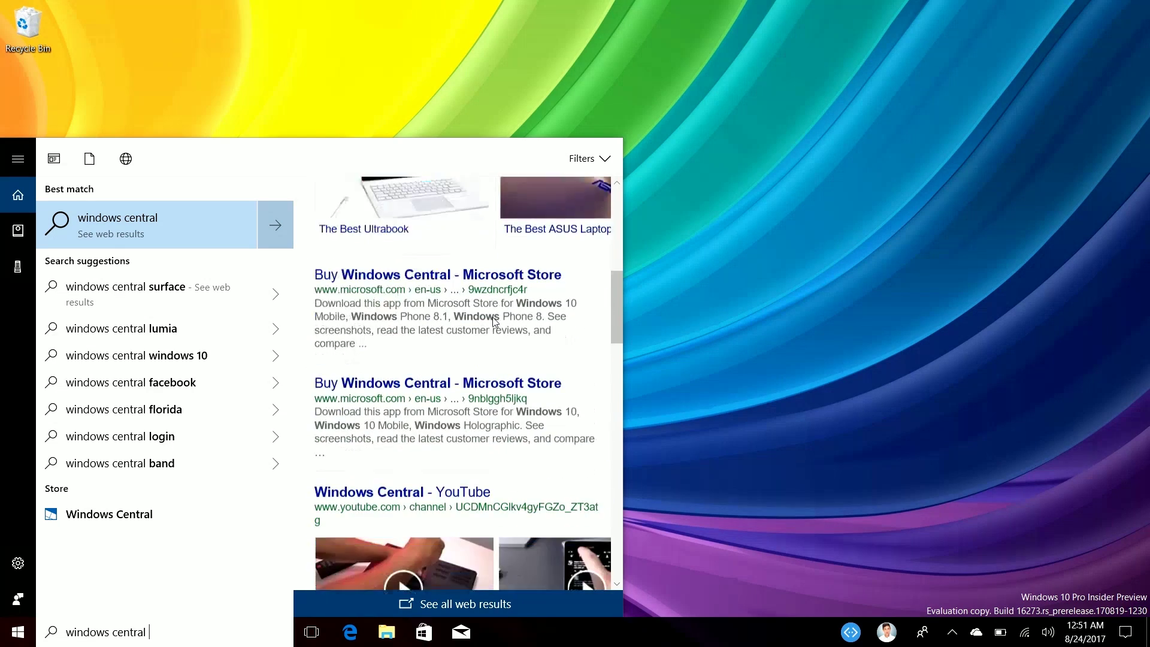
pyautogui.scroll(5, 495, 322)
pyautogui.scroll(5, 495, 323)
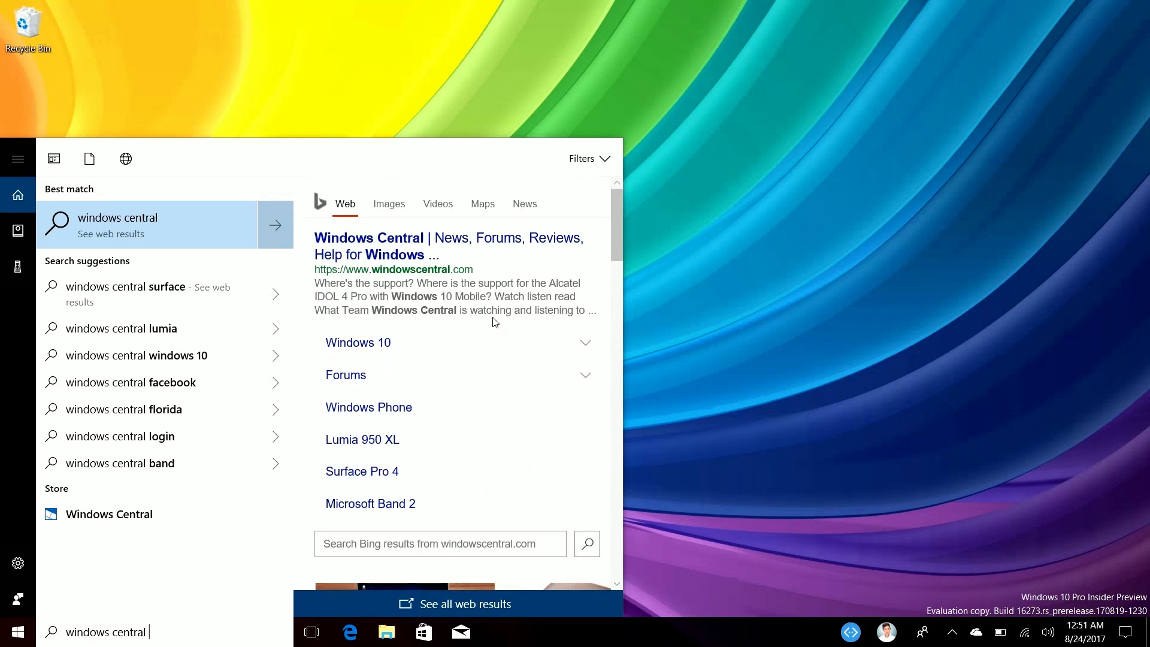
pyautogui.click(423, 250)
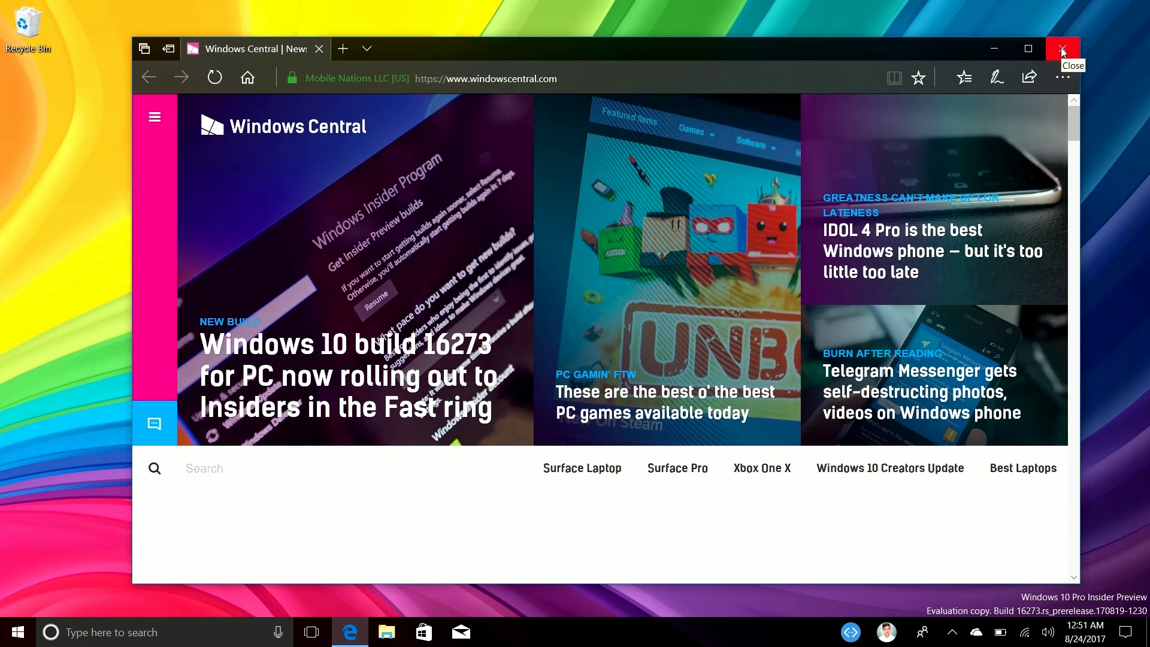
# - Close the Windows Central page in Edge and open Windows Settings from Start
pyautogui.click(1062, 49)
pyautogui.press('super')
pyautogui.click(18, 563)
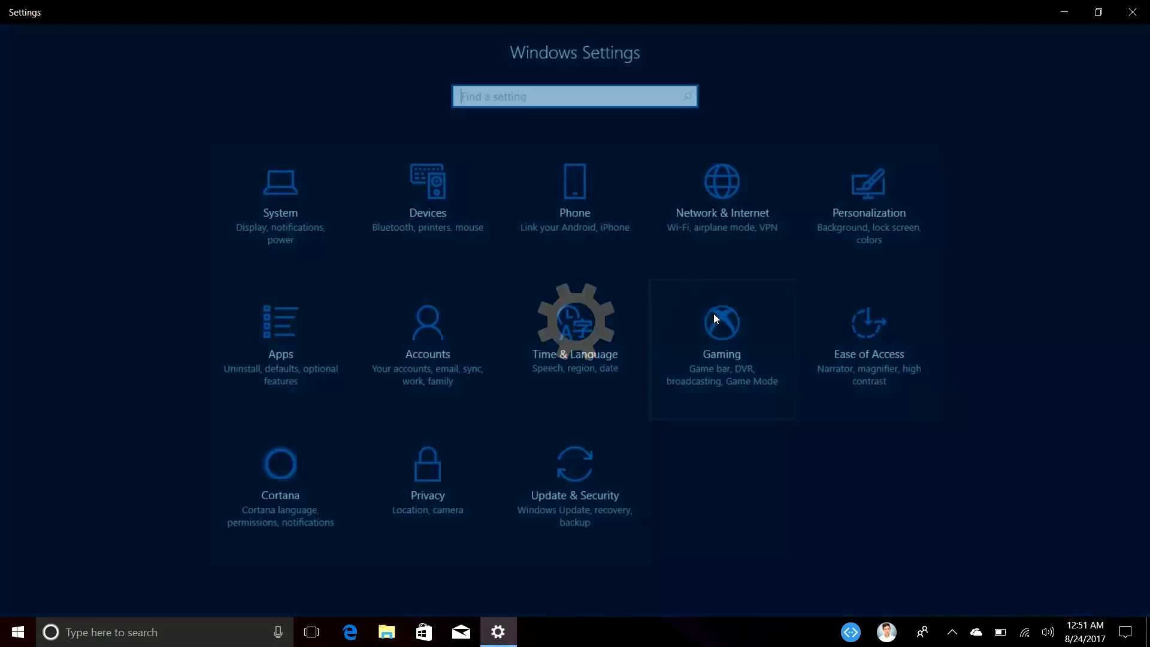
pyautogui.click(581, 225)
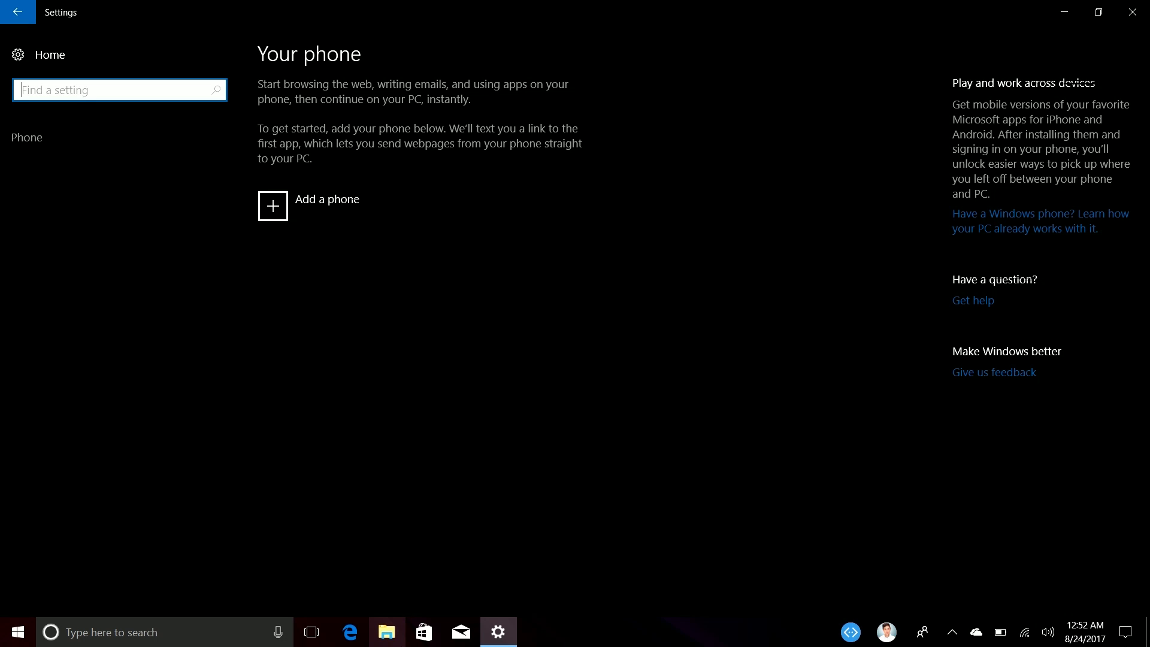
pyautogui.click(159, 59)
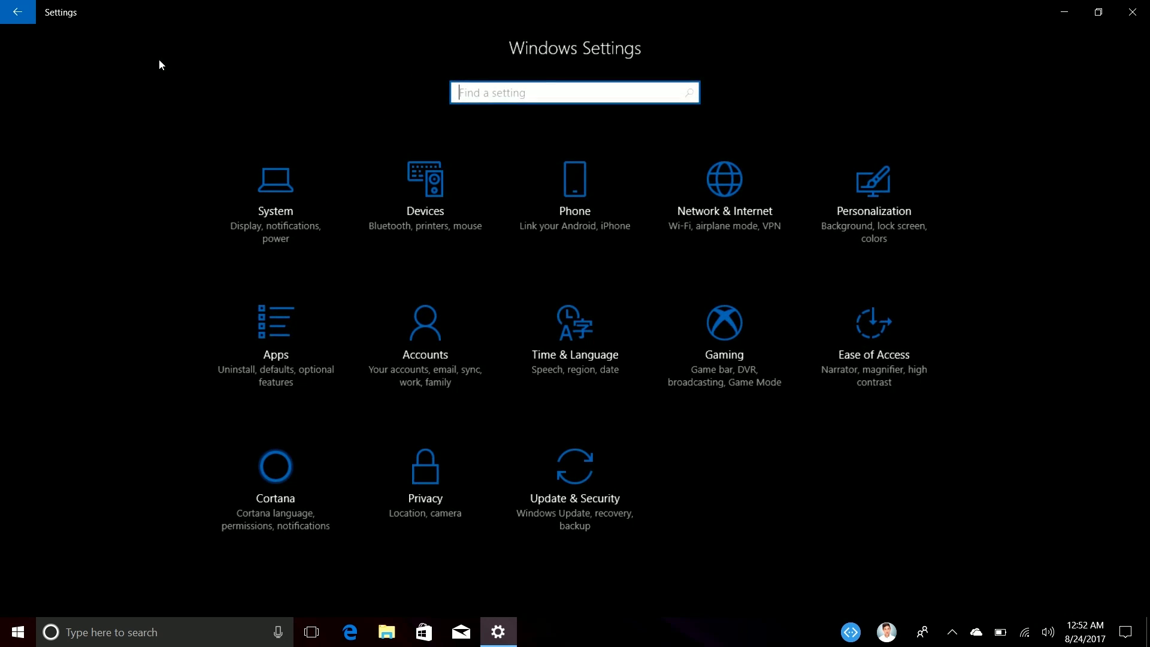
pyautogui.click(594, 235)
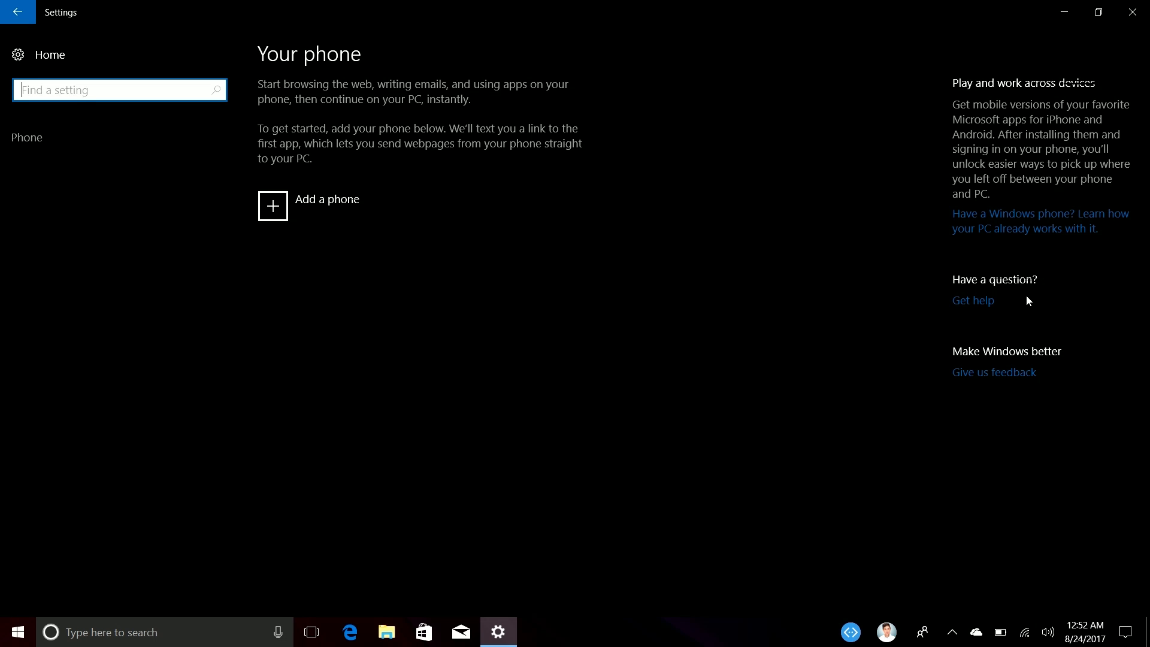
pyautogui.click(88, 52)
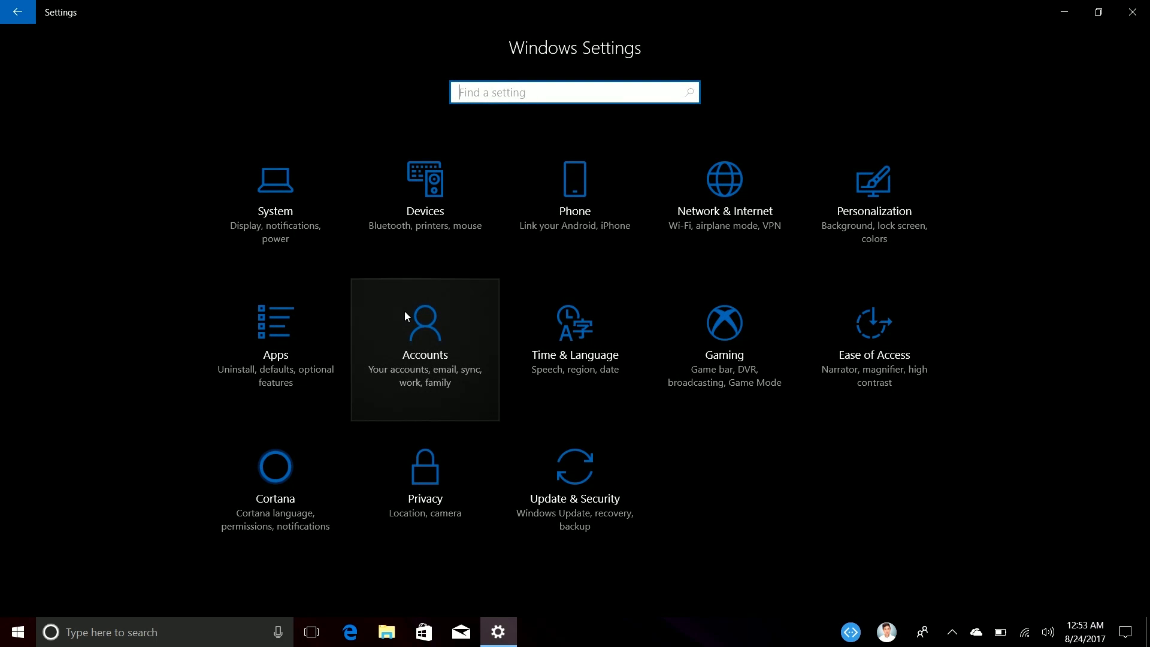
# - Go to Update & Security > Advanced options > Delivery Optimization > Advanced options
pyautogui.click(576, 527)
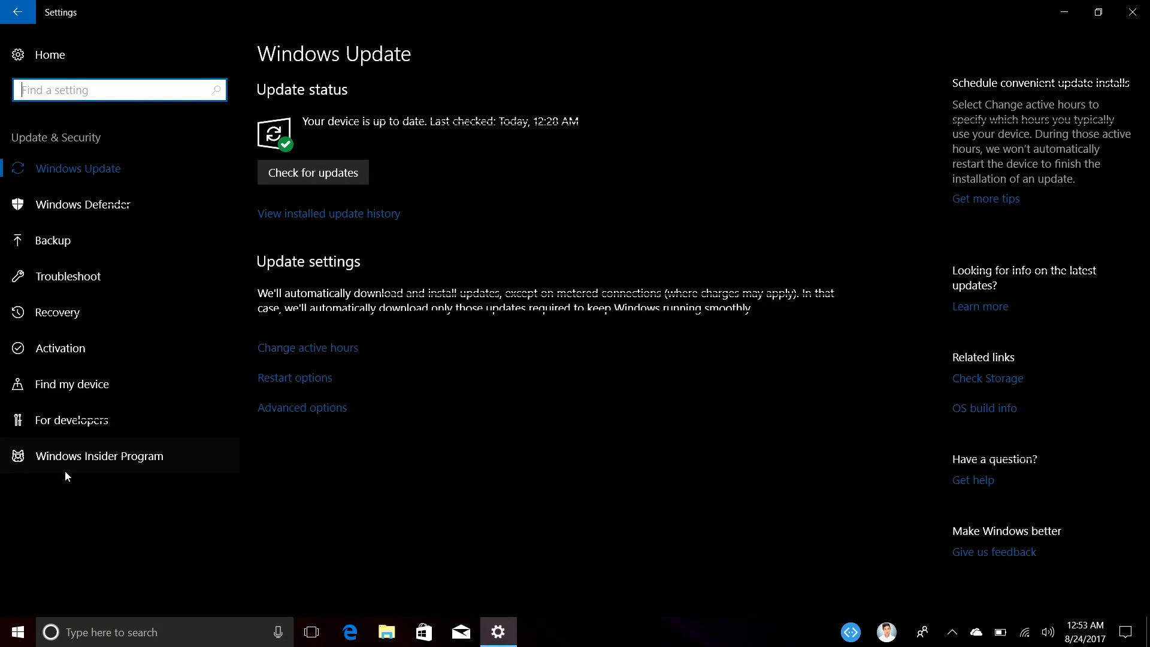
pyautogui.click(318, 407)
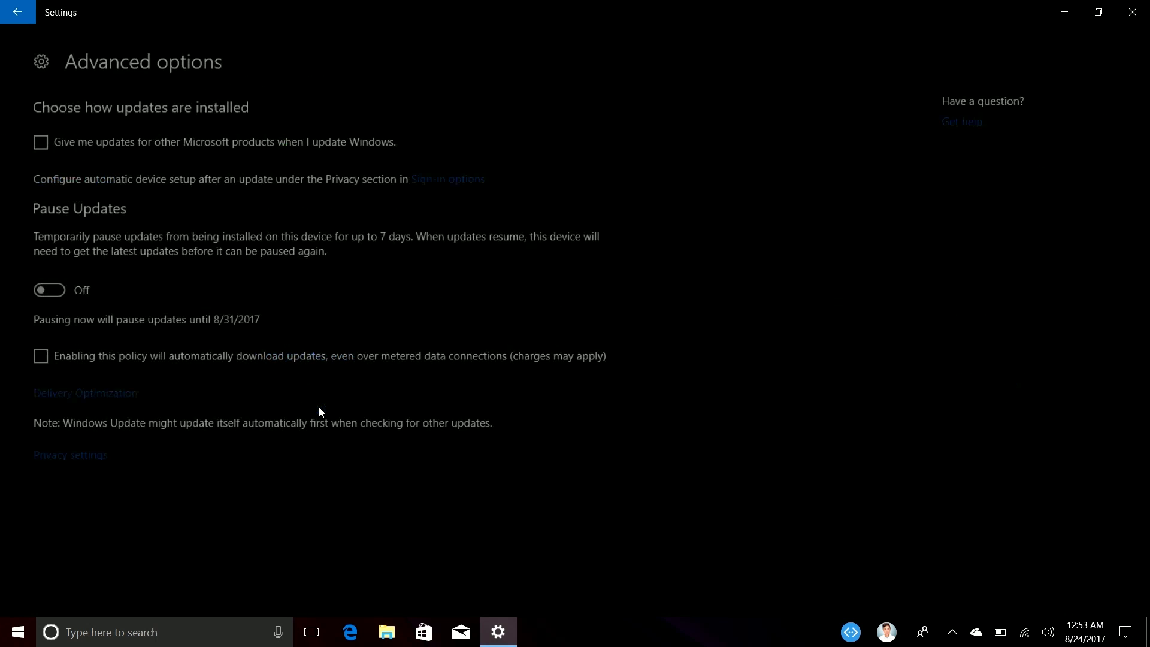
pyautogui.click(72, 400)
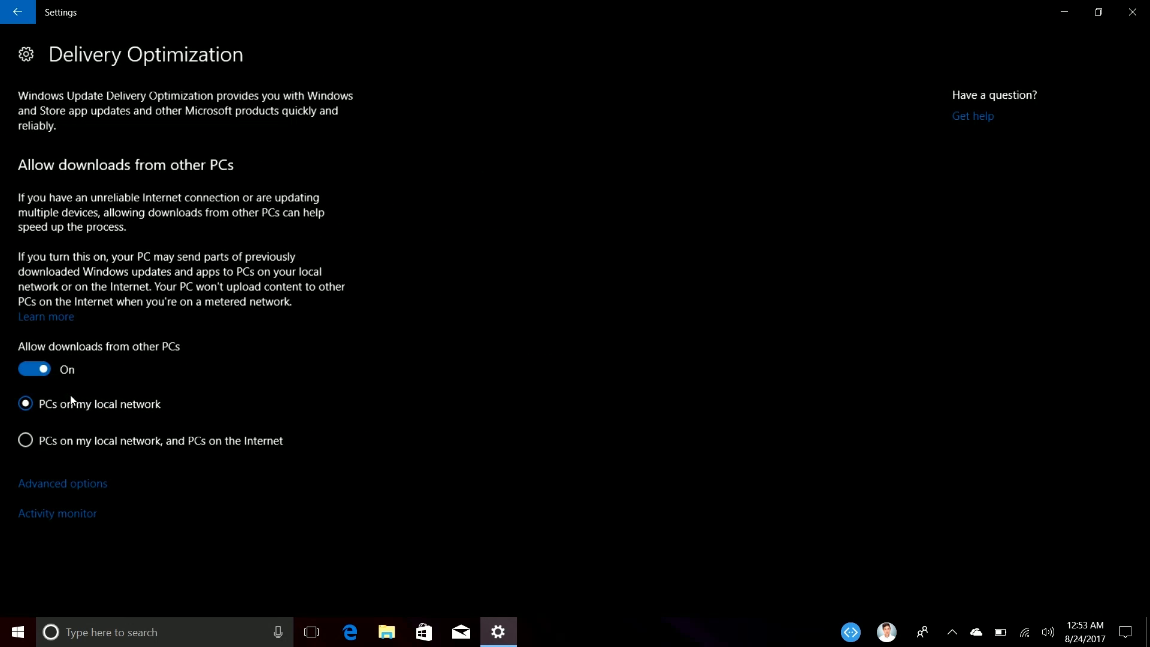
pyautogui.click(59, 488)
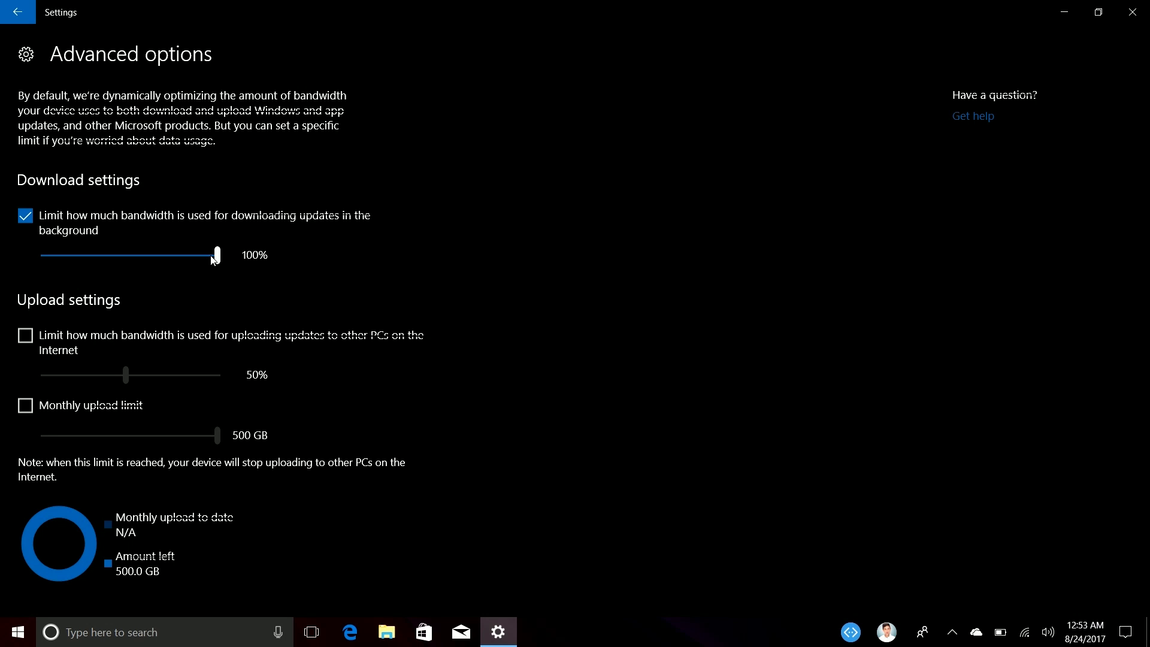
# - Toggle the background download bandwidth limit and slide it to 48%, 5%, then back to 100%
pyautogui.click(127, 216)
pyautogui.click(126, 217)
pyautogui.moveTo(216, 257); pyautogui.dragTo(117, 268)
pyautogui.moveTo(124, 260); pyautogui.dragTo(2, 285)
pyautogui.moveTo(36, 273); pyautogui.dragTo(447, 253)
# - Back out to the Windows Update page and close Settings
pyautogui.click(18, 12)
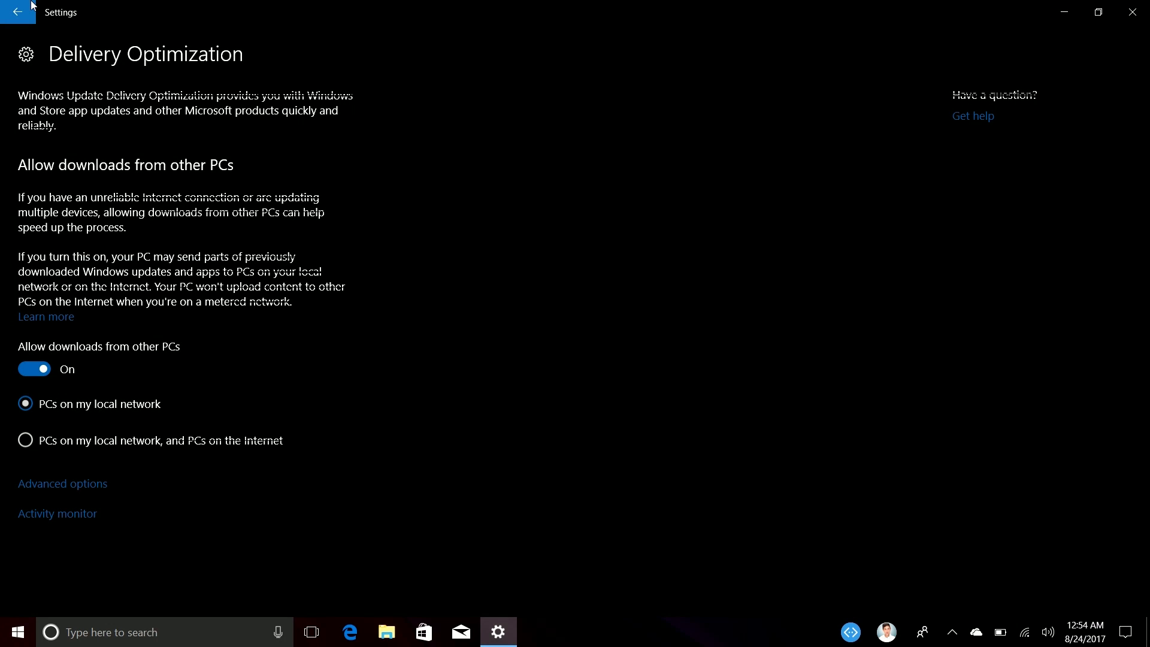
pyautogui.click(18, 12)
pyautogui.click(3, 6)
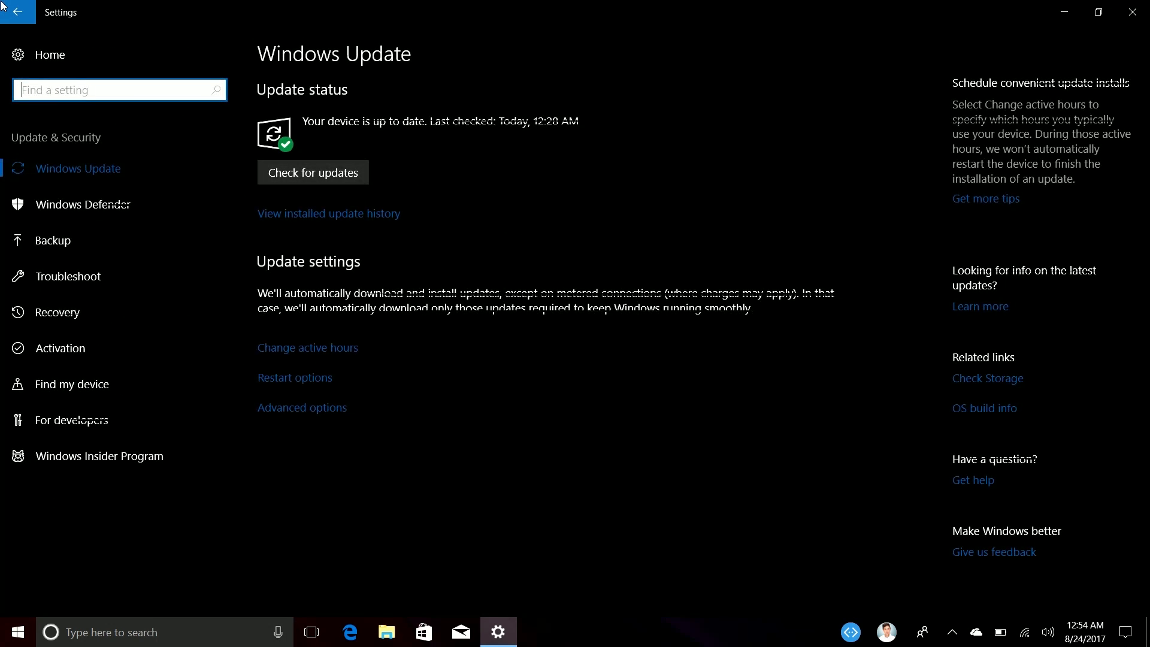
pyautogui.hotkey('alt', 'F4')
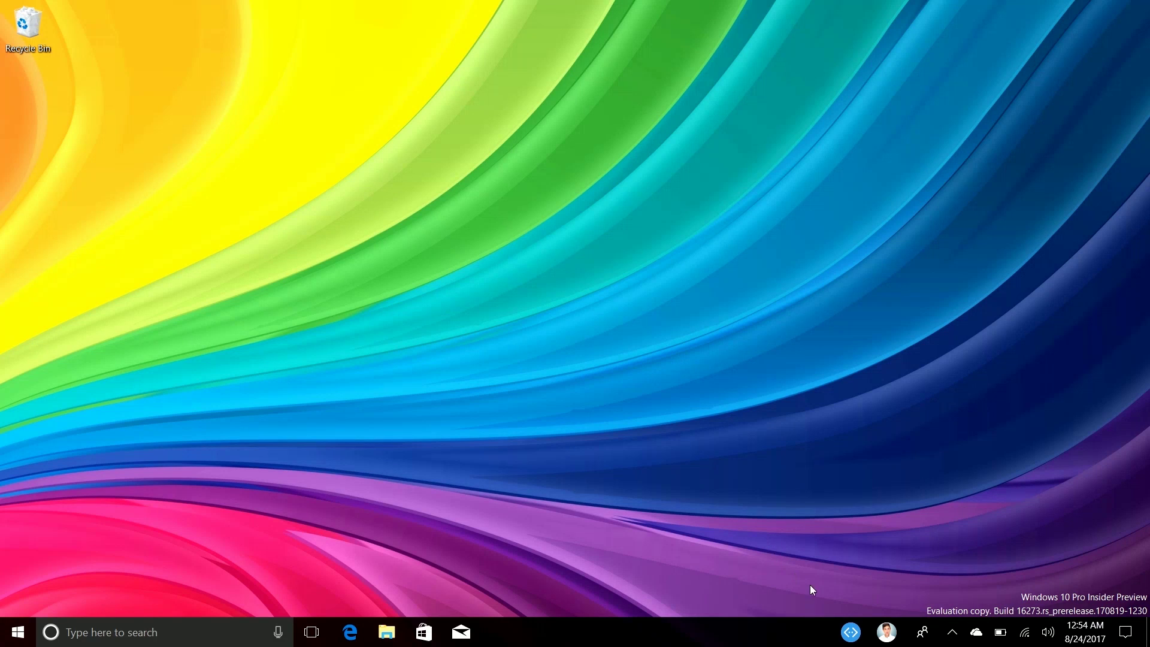
# - Send 'Send me an emoji' to the Windows Insider Emoji Bot in My People, then close the chat
pyautogui.click(849, 633)
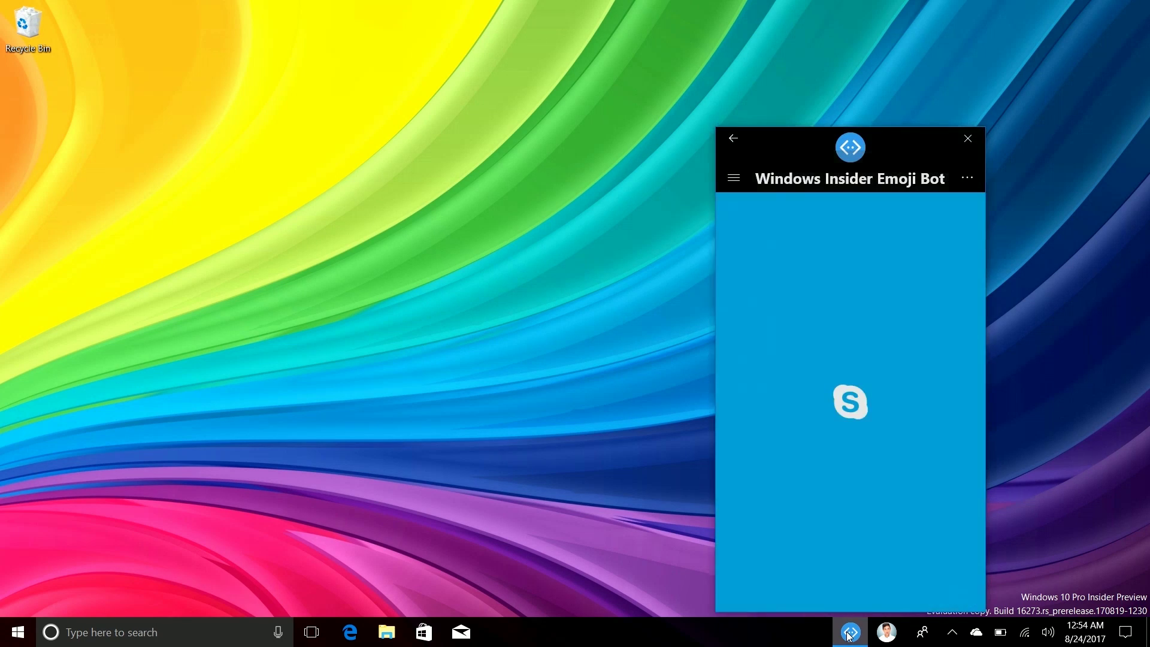
pyautogui.click(832, 567)
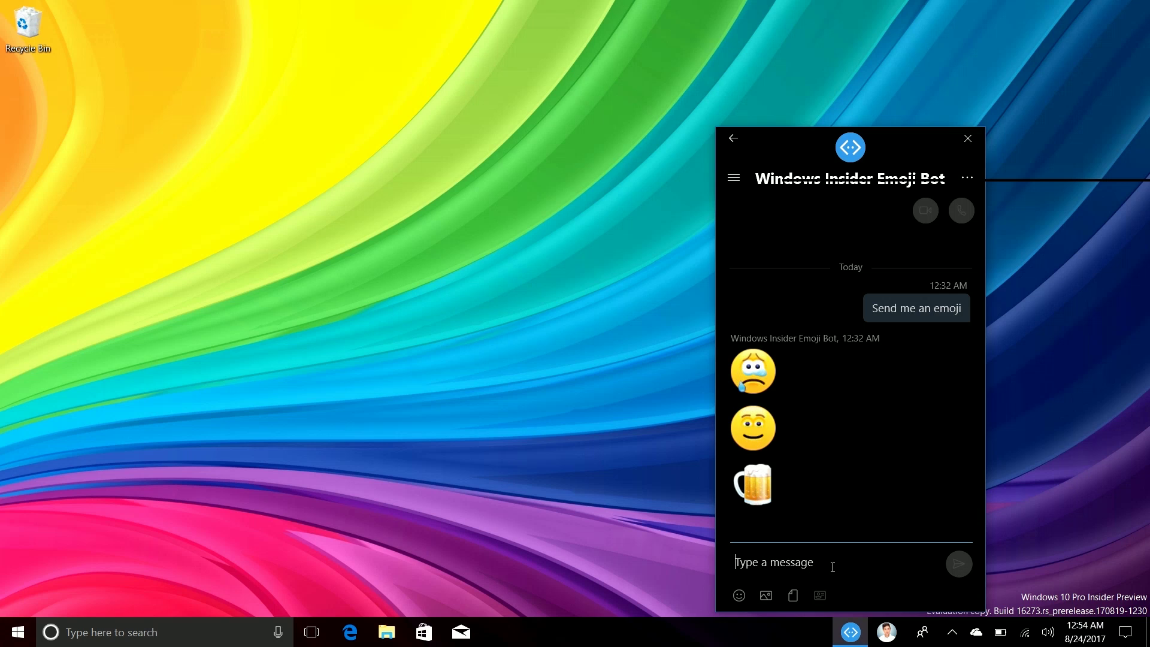
pyautogui.write('Send ')
pyautogui.write('me an emoji')
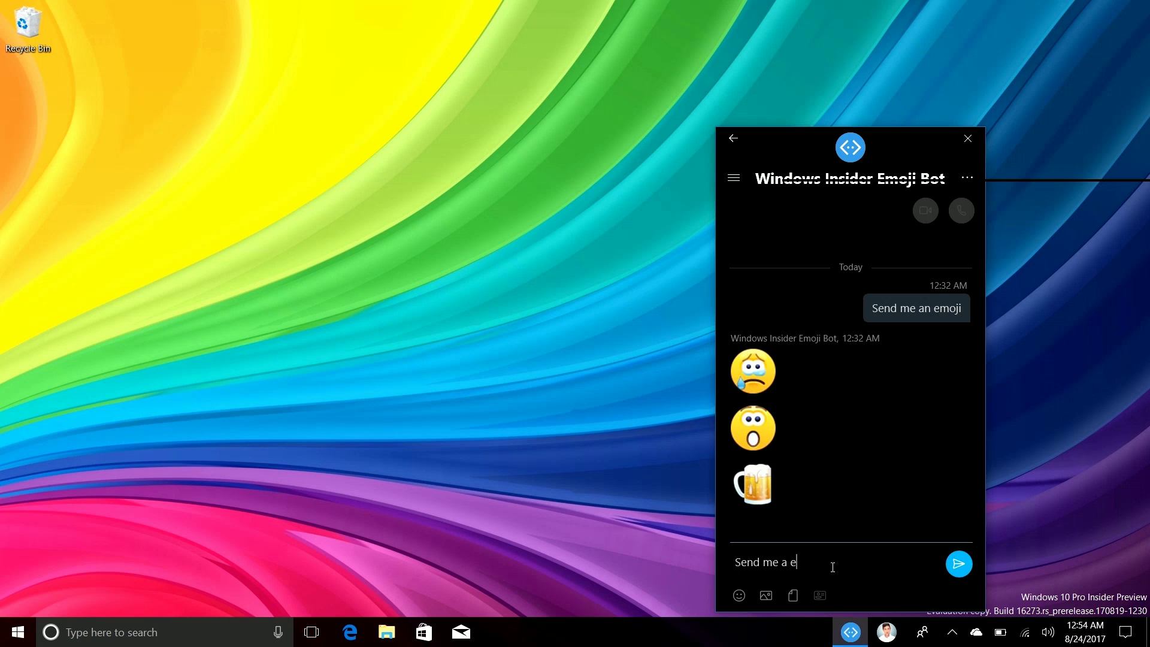
pyautogui.press('Return')
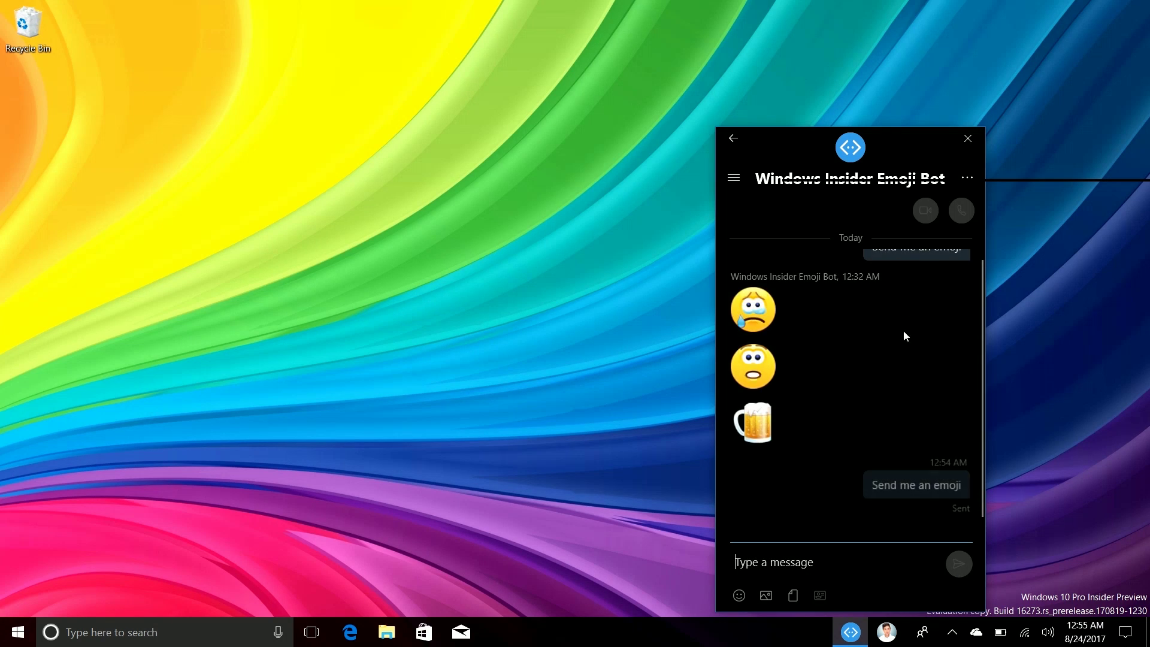
pyautogui.click(978, 138)
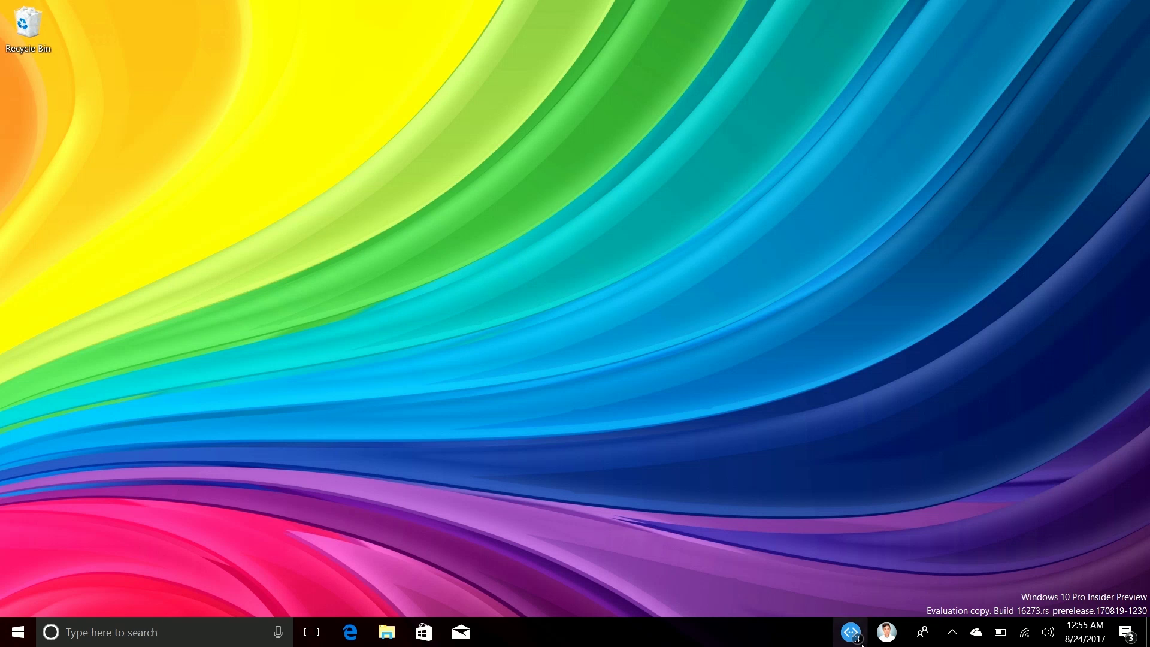
# - Reopen the Emoji Bot chat to see its emoji replies, then launch Settings from Start
pyautogui.click(851, 631)
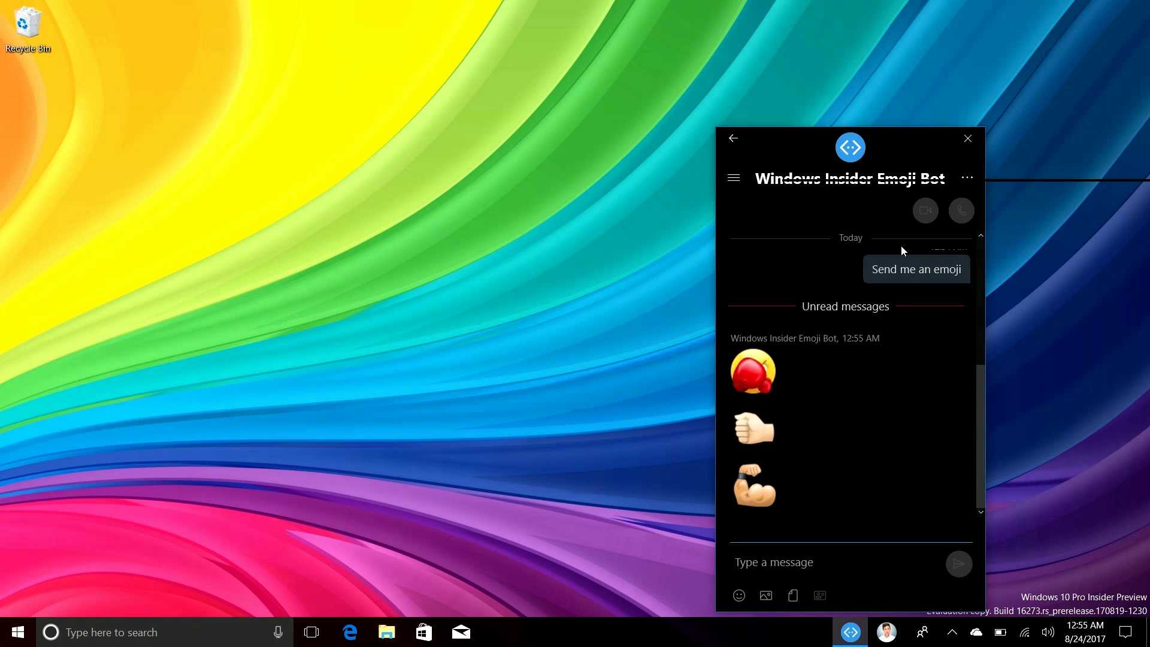
pyautogui.press('super')
pyautogui.click(6, 577)
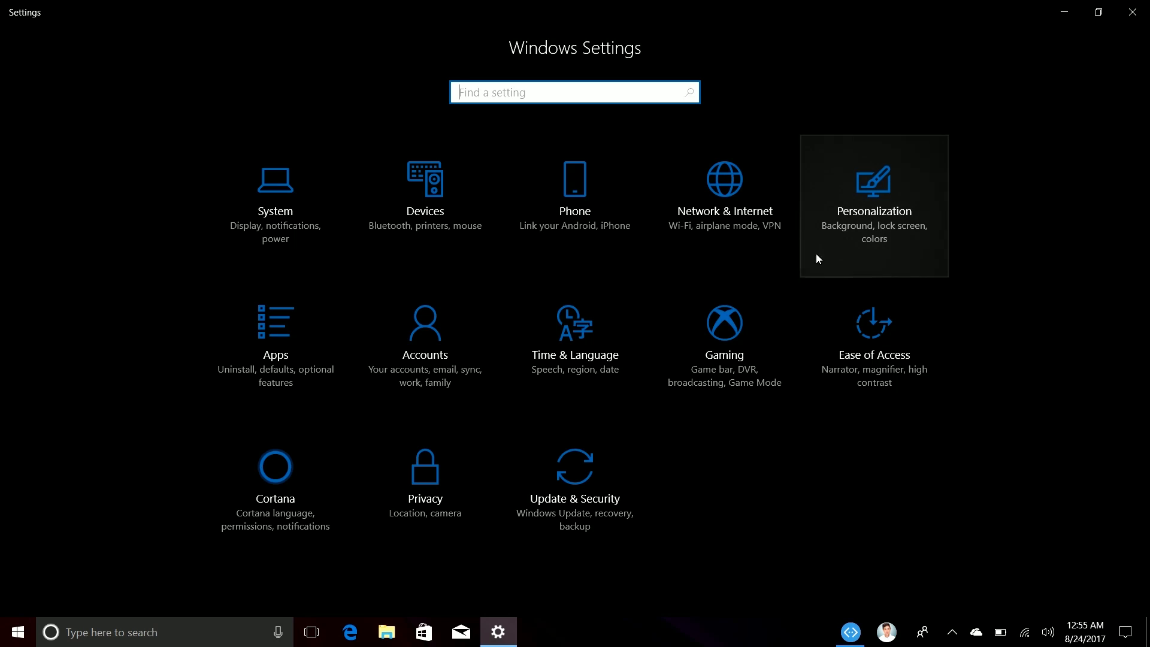
# - Under Personalization > Taskbar, toggle Show My People notifications Off and then back On
pyautogui.click(857, 261)
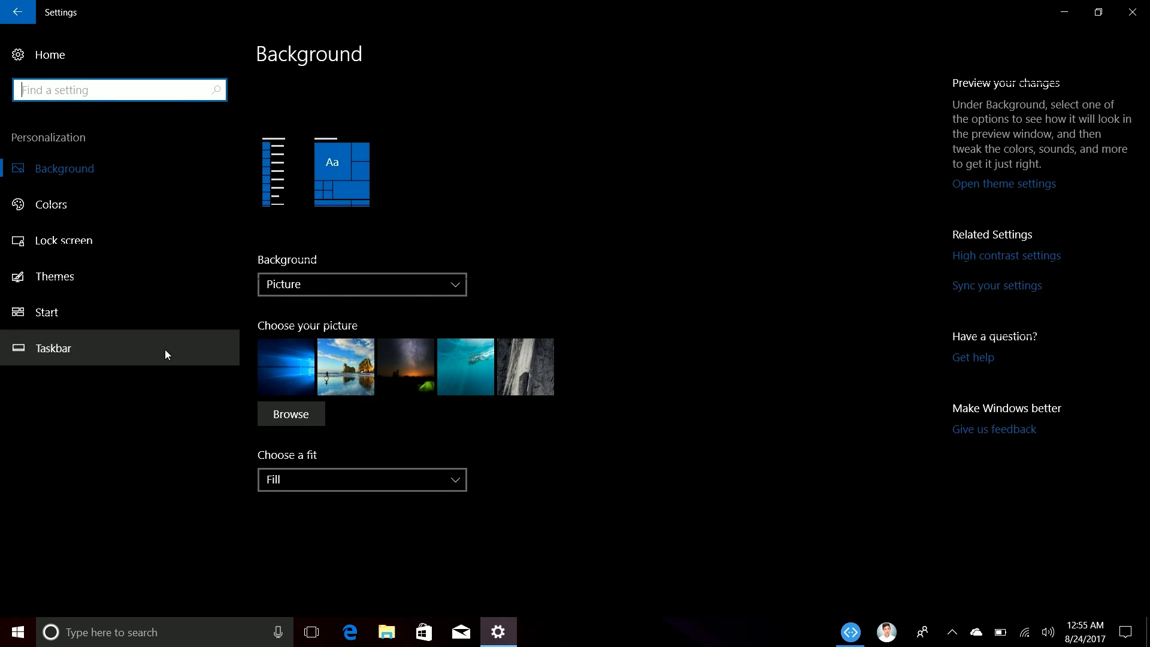
pyautogui.click(164, 351)
pyautogui.scroll(-10, 514, 385)
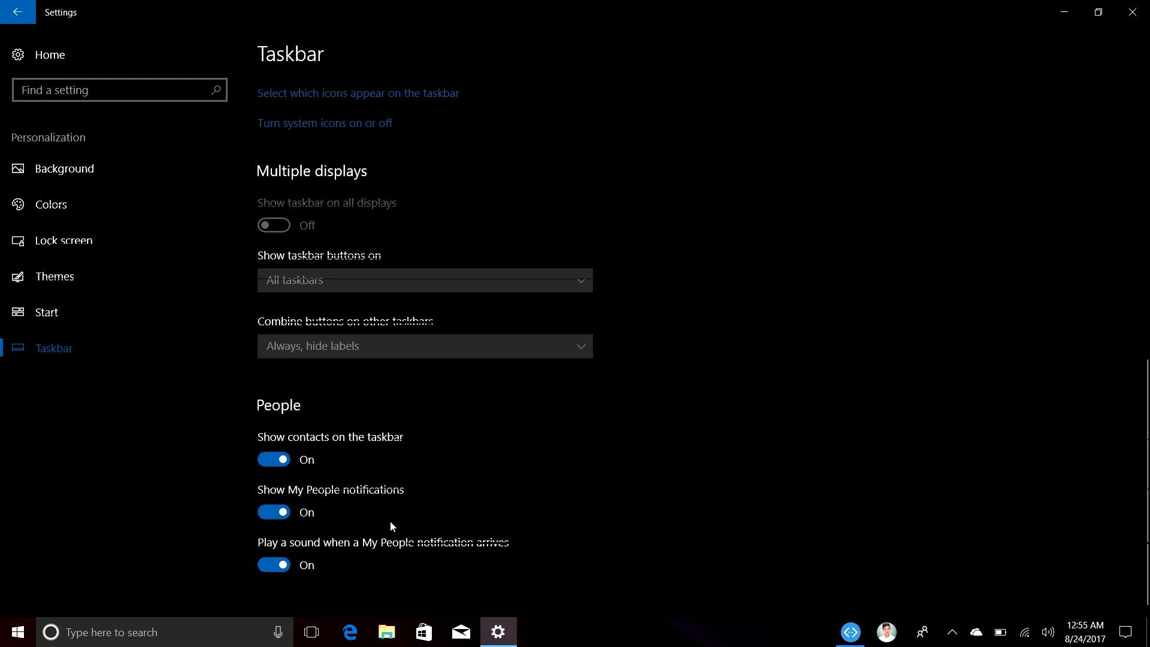
pyautogui.click(288, 517)
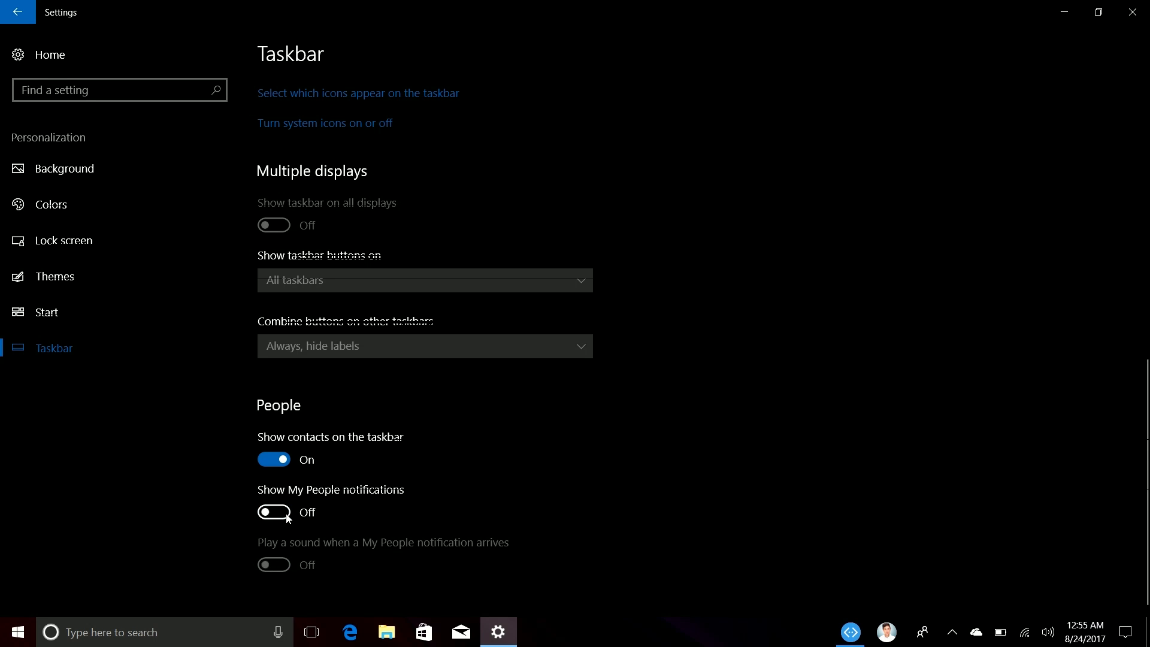
pyautogui.click(282, 515)
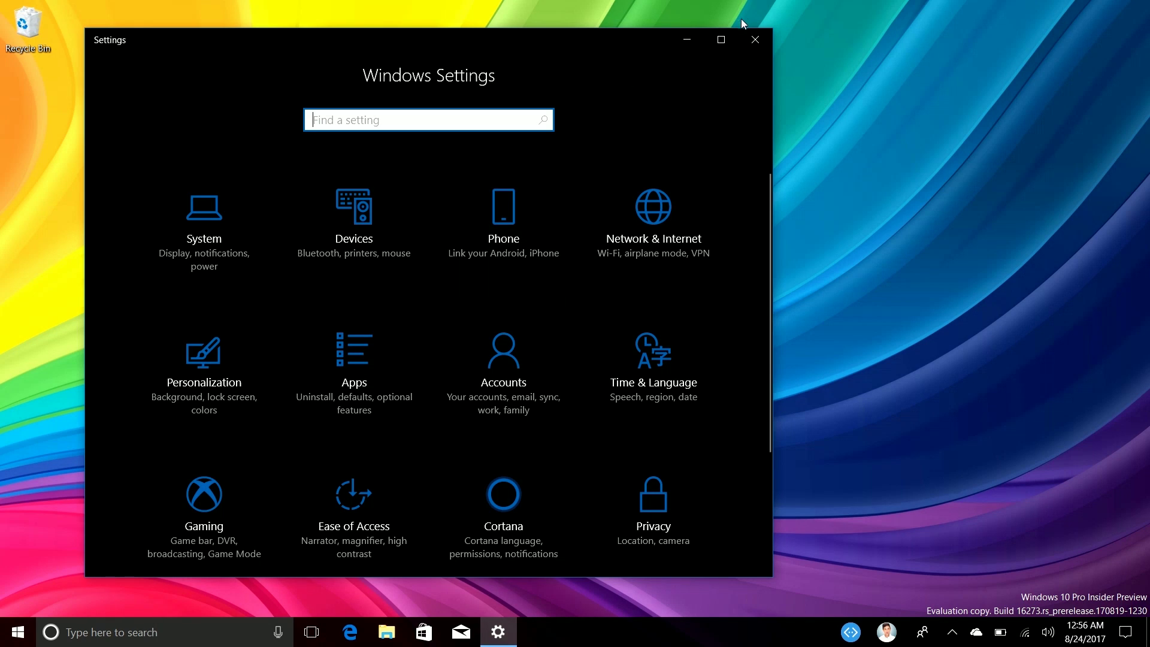
# - Close the Windows Settings window to return to the empty desktop
pyautogui.click(749, 38)
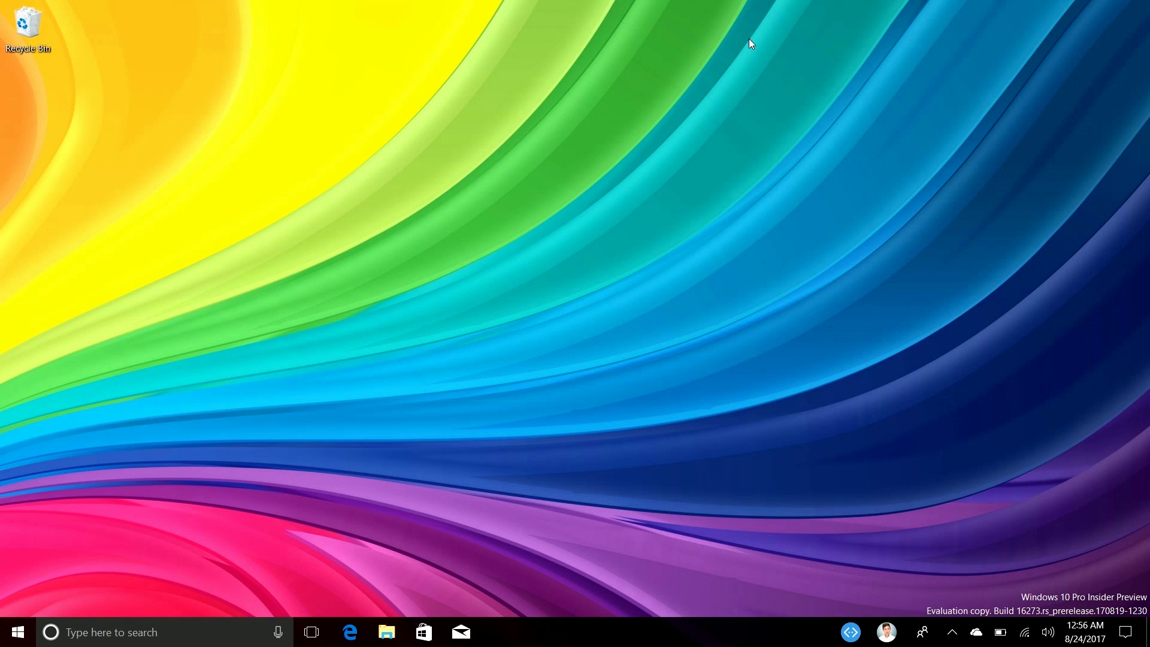